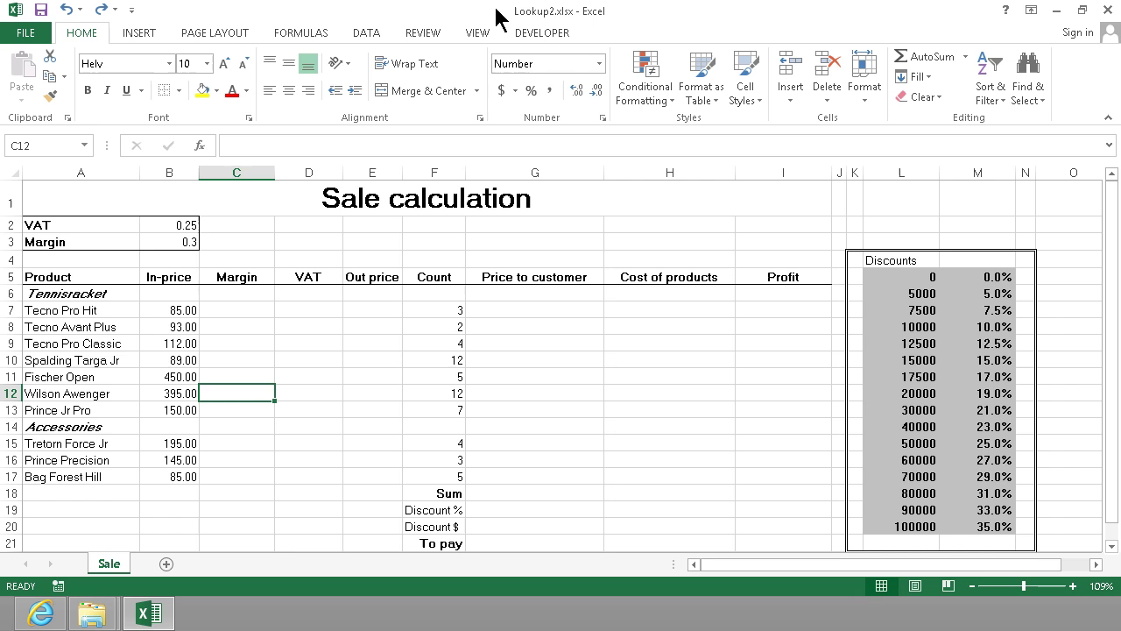
# Apply the orange Input cell style to the VAT and Margin values in B2:B3
pyautogui.click(337, 312)
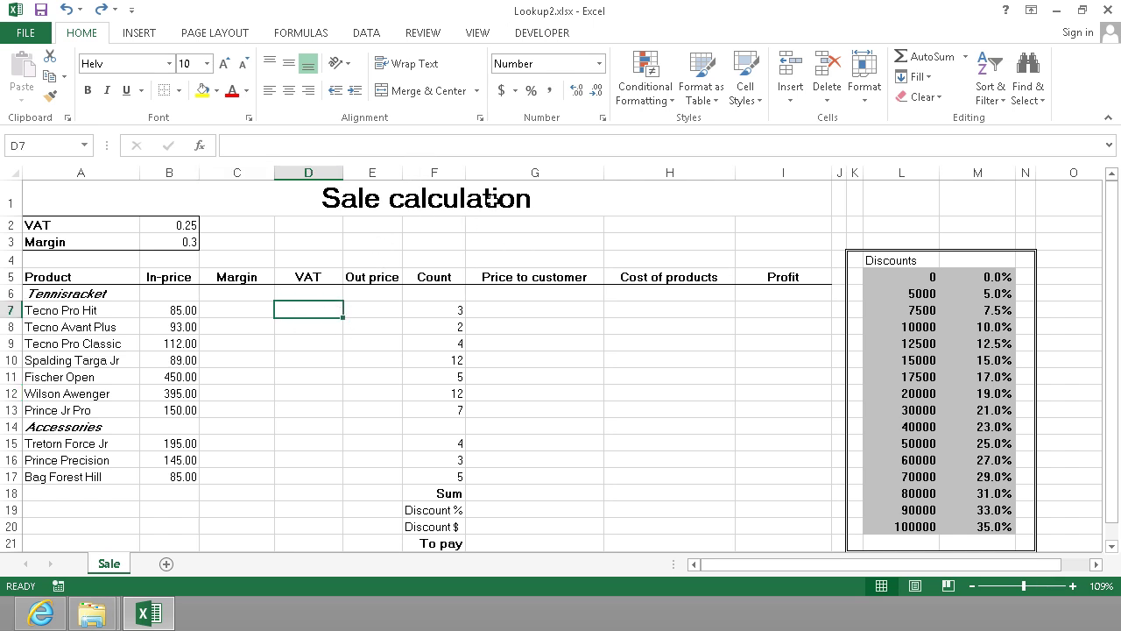
pyautogui.click(173, 230)
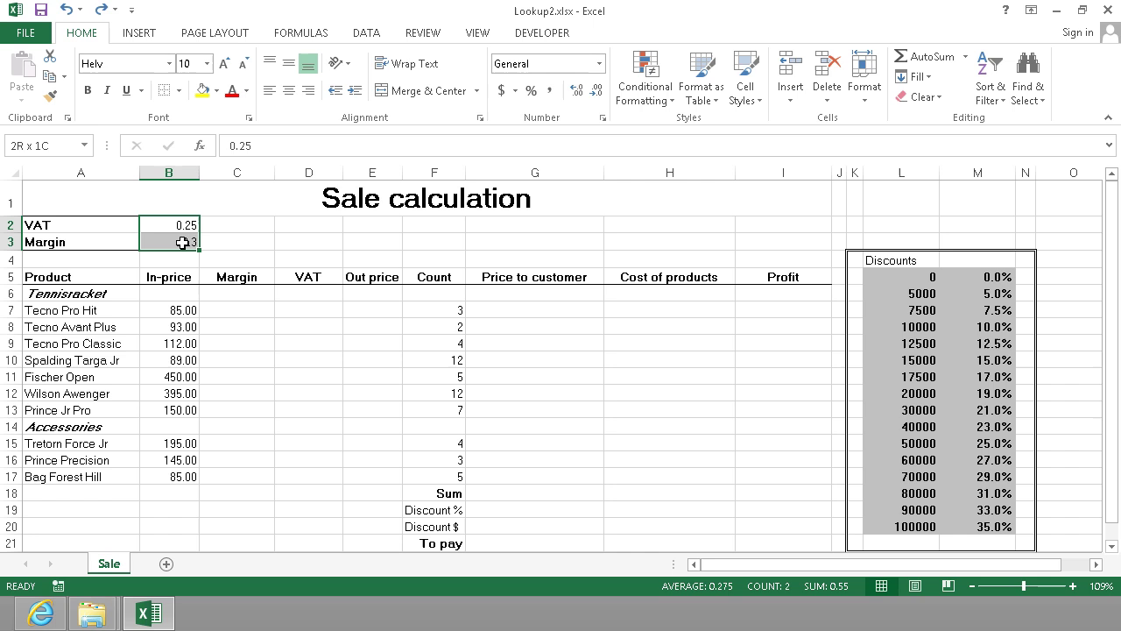
pyautogui.moveTo(180, 224); pyautogui.dragTo(175, 242)
pyautogui.click(752, 101)
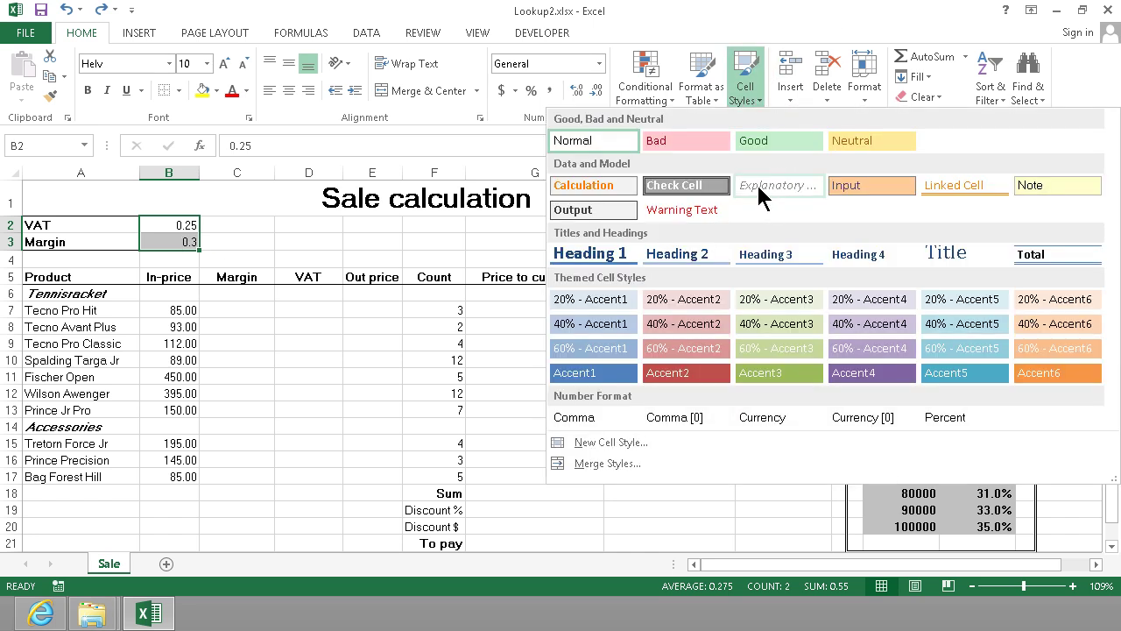
pyautogui.click(858, 184)
# Give the racket in-prices B7:B13 and accessory in-prices B15:B17 the Input style
pyautogui.moveTo(176, 315); pyautogui.dragTo(187, 419)
pyautogui.click(755, 101)
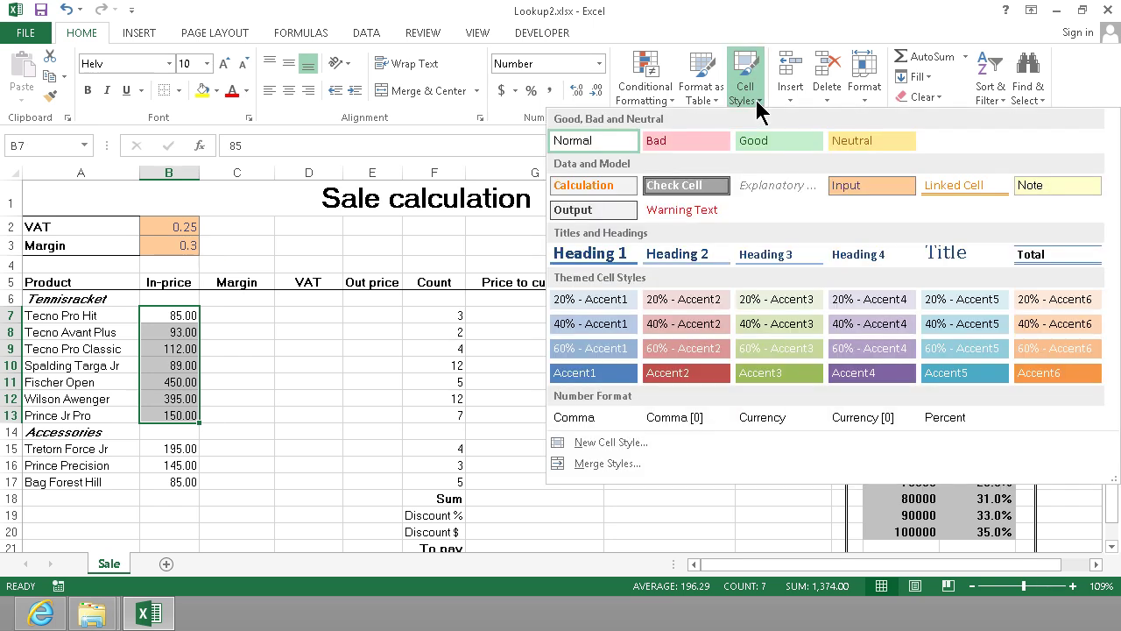
pyautogui.click(839, 185)
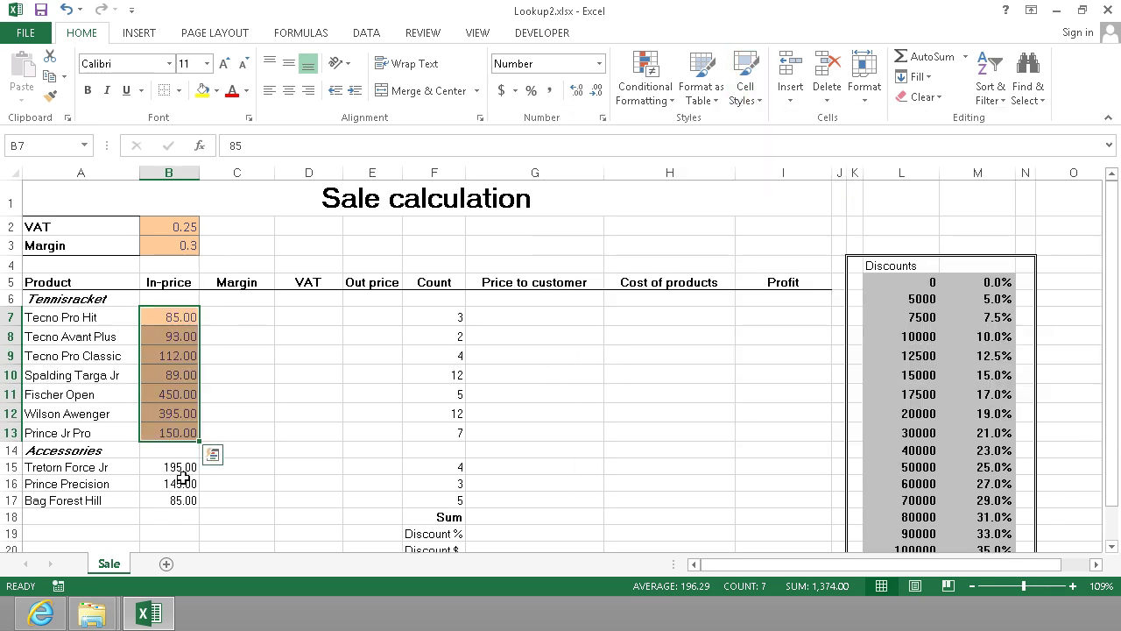
pyautogui.moveTo(175, 465); pyautogui.dragTo(180, 506)
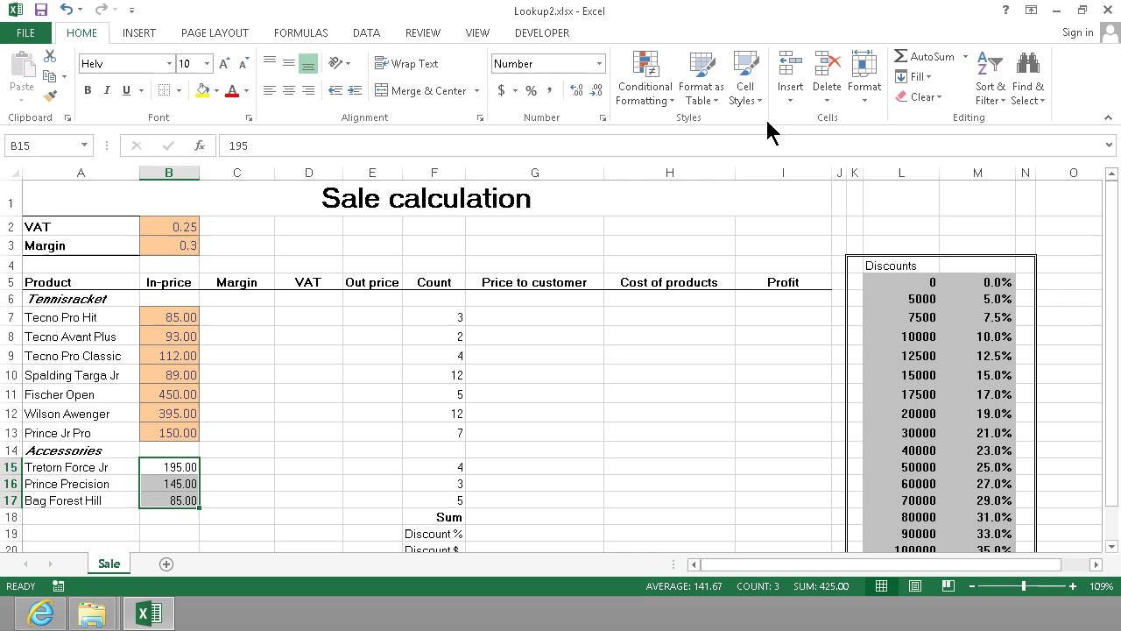
pyautogui.click(747, 88)
pyautogui.click(844, 184)
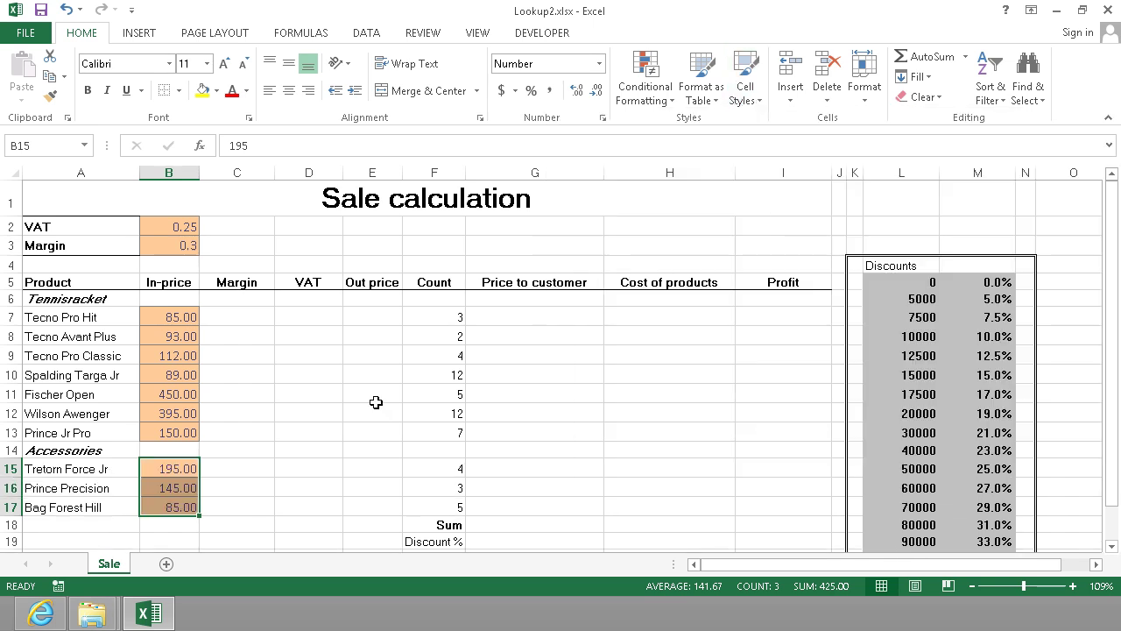
pyautogui.click(261, 446)
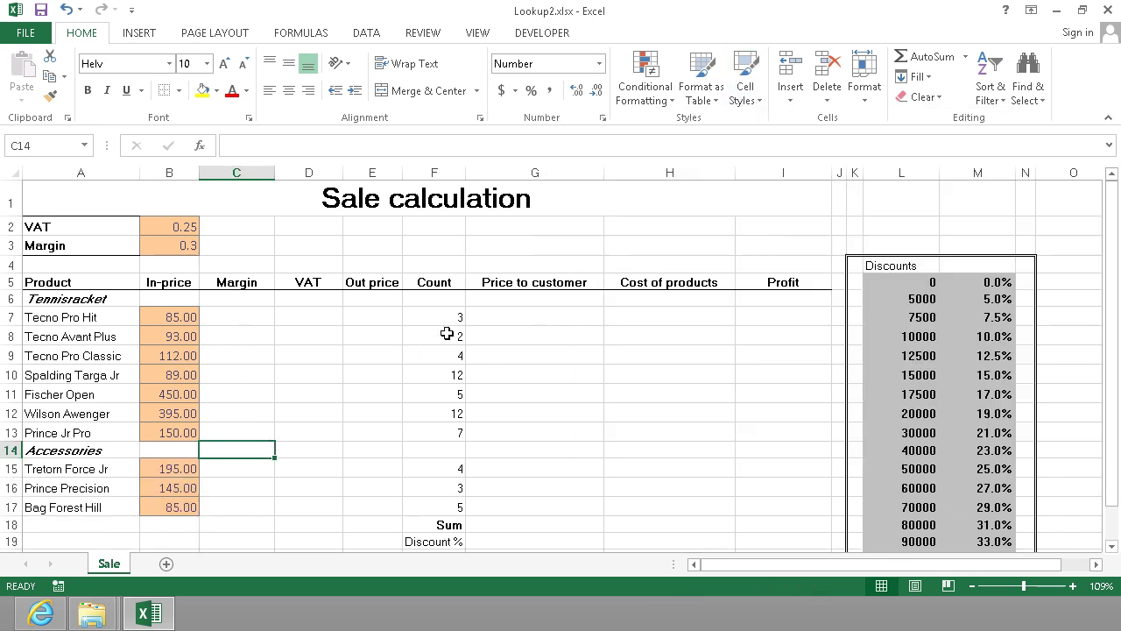
# Give the counts in F7:F13 and F15:F17 the Input style
pyautogui.moveTo(452, 317); pyautogui.dragTo(463, 430)
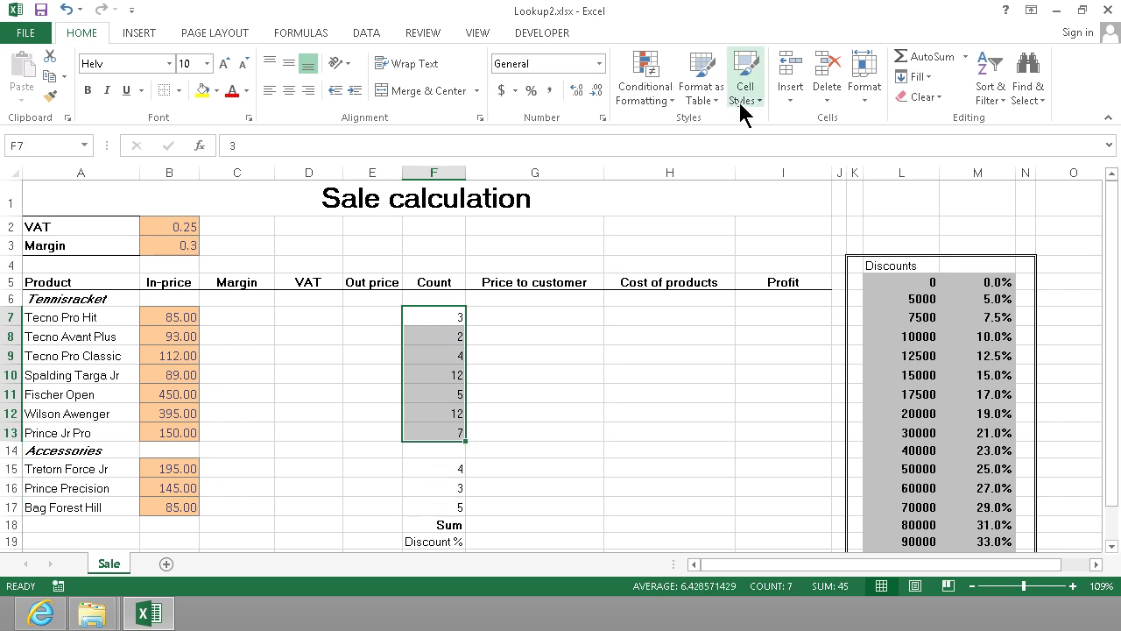
pyautogui.click(745, 92)
pyautogui.click(846, 185)
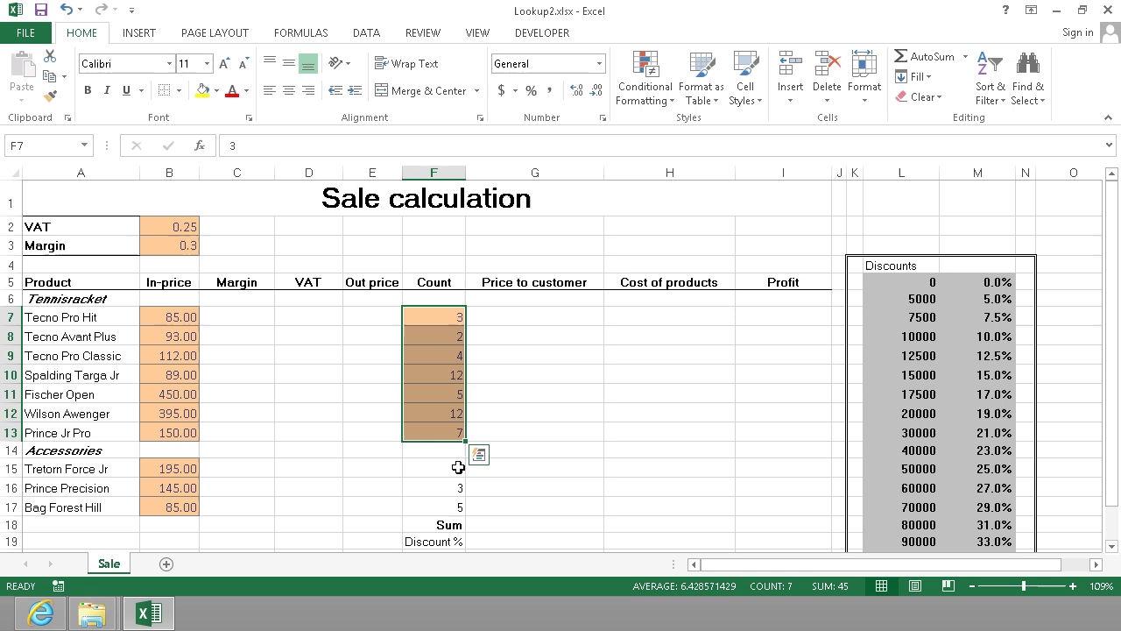
pyautogui.moveTo(458, 469); pyautogui.dragTo(449, 500)
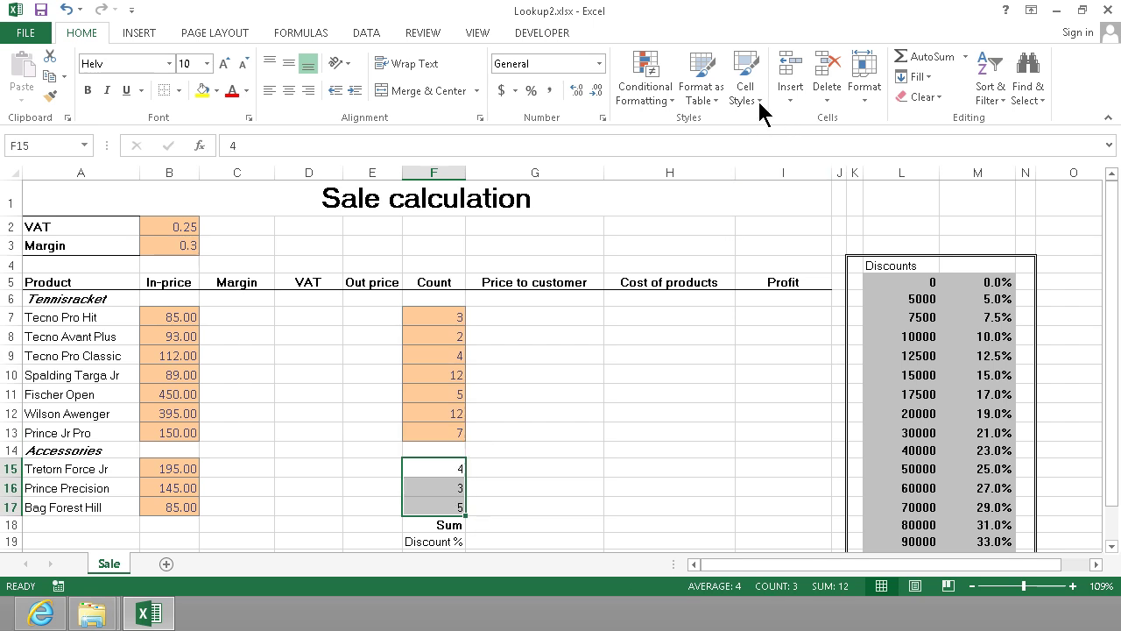
pyautogui.click(760, 103)
pyautogui.click(865, 185)
pyautogui.click(683, 429)
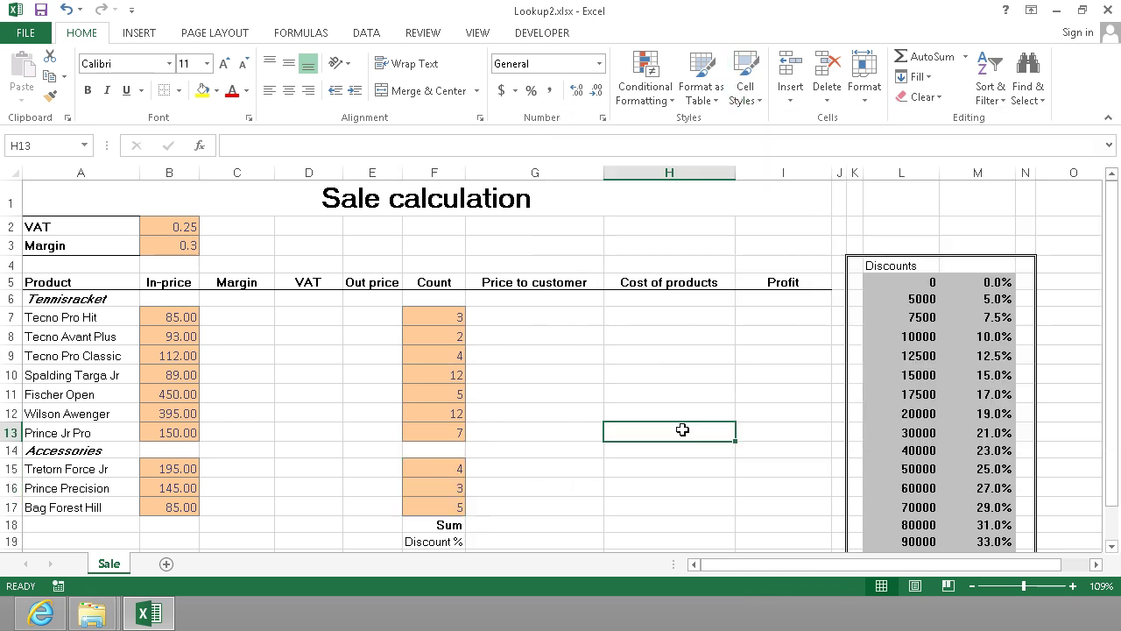
pyautogui.moveTo(1117, 389); pyautogui.dragTo(1102, 453)
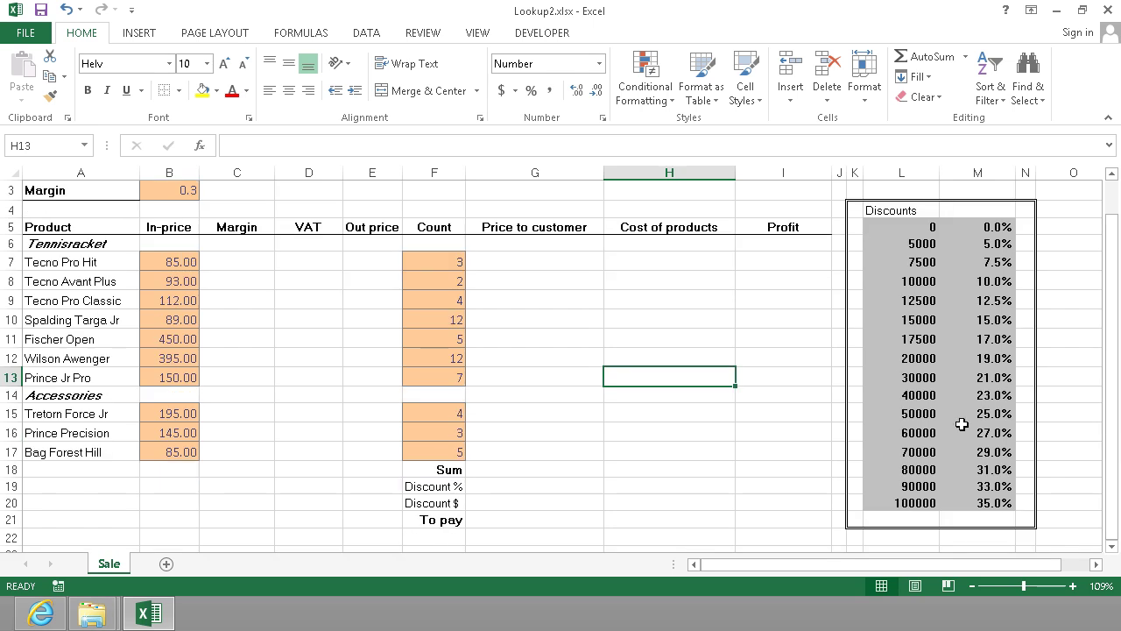
pyautogui.click(491, 486)
pyautogui.moveTo(1111, 377); pyautogui.dragTo(1109, 307)
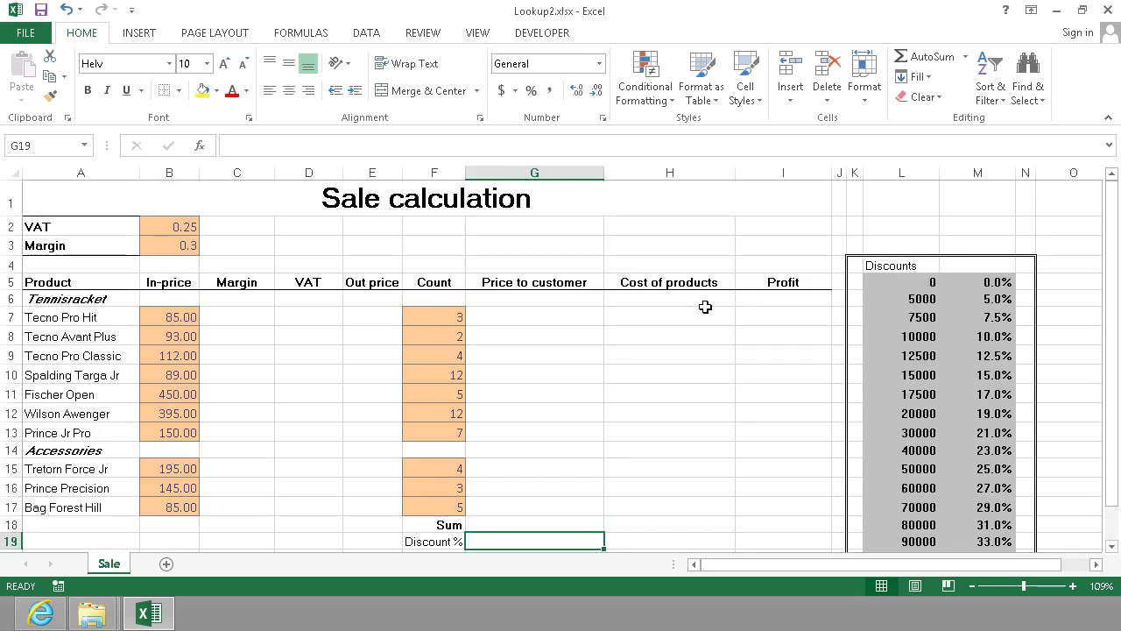
pyautogui.click(254, 321)
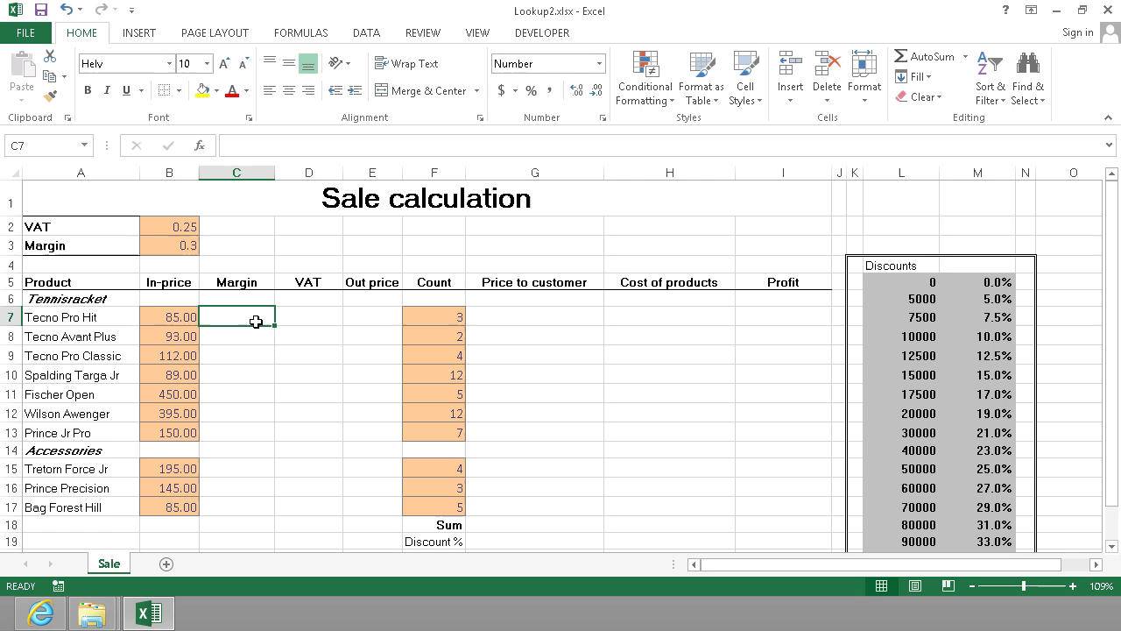
# Zoom to fit selection A1:M22 so the calculation and Discounts table fill the window
pyautogui.moveTo(49, 195); pyautogui.dragTo(1030, 511)
pyautogui.click(1102, 585)
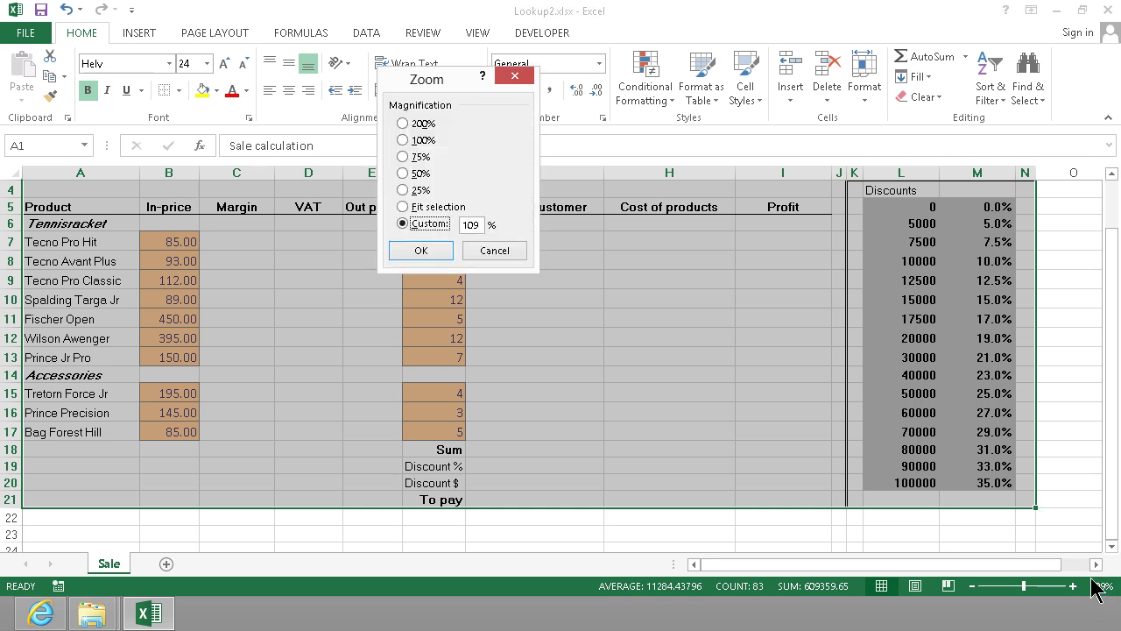
pyautogui.click(403, 206)
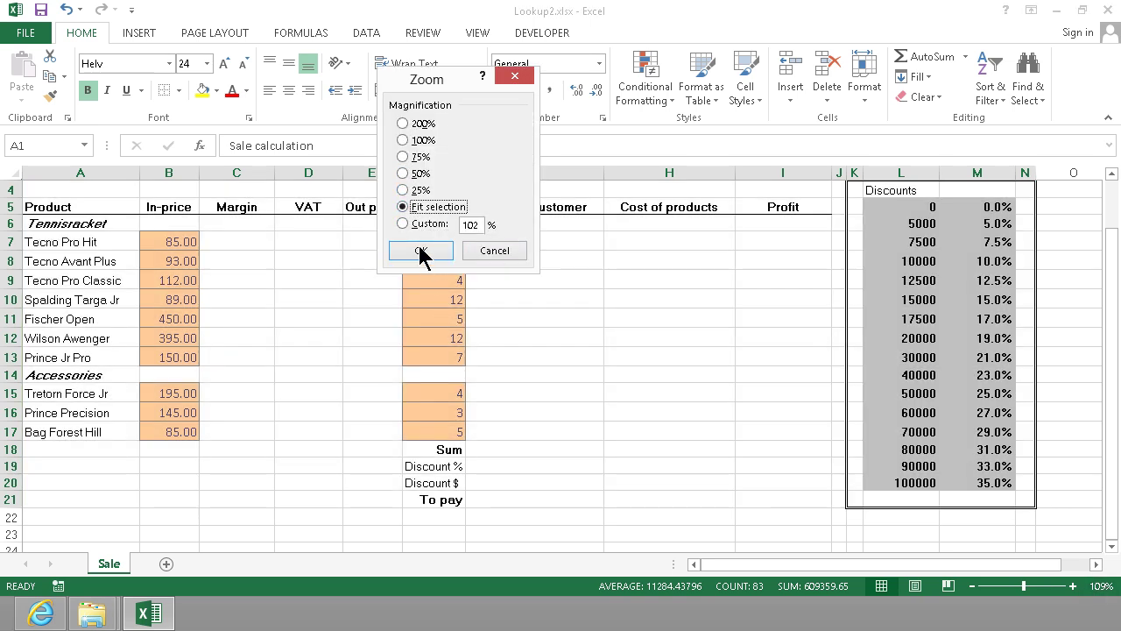
pyautogui.click(422, 251)
pyautogui.click(496, 430)
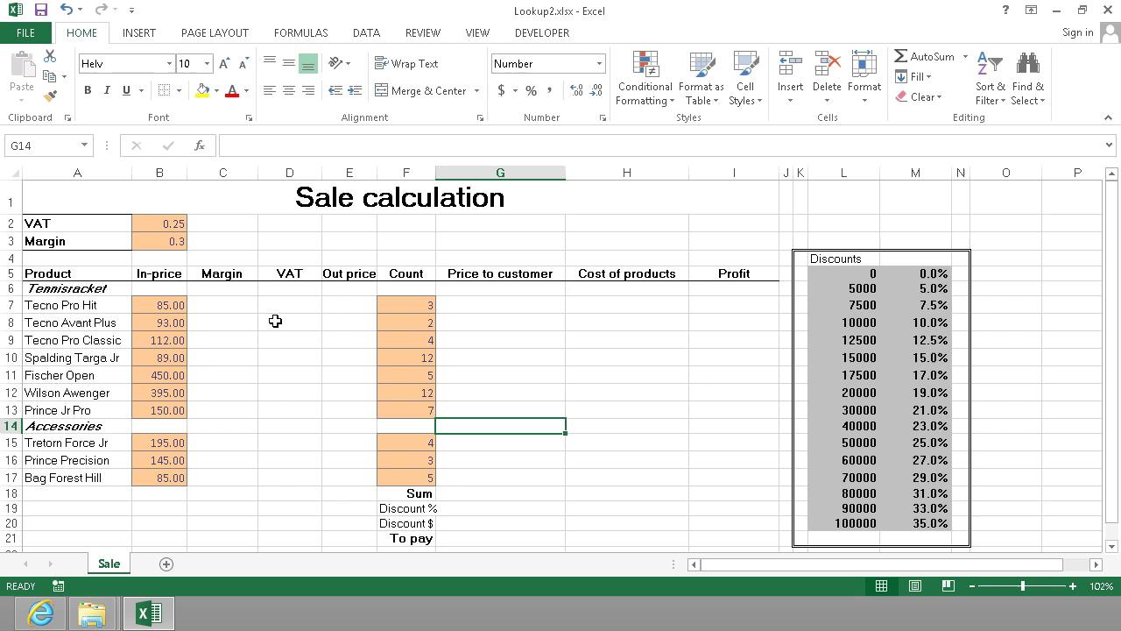
pyautogui.click(275, 321)
pyautogui.click(219, 303)
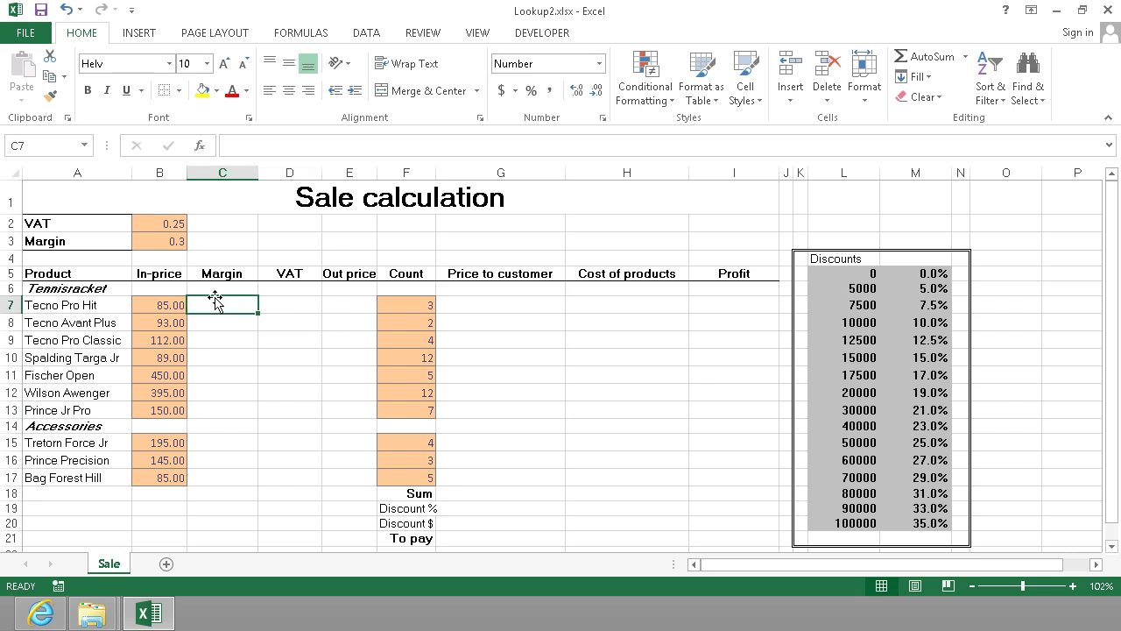
# Name the margin value cell B3 'Margin' via the Name Box
pyautogui.click(150, 241)
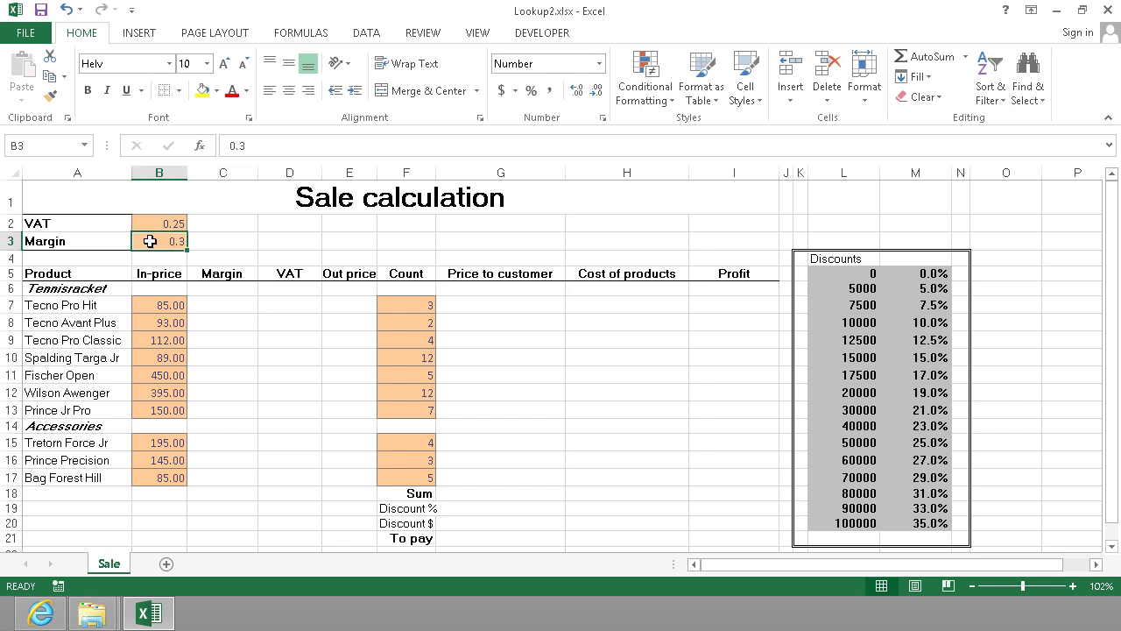
pyautogui.click(58, 147)
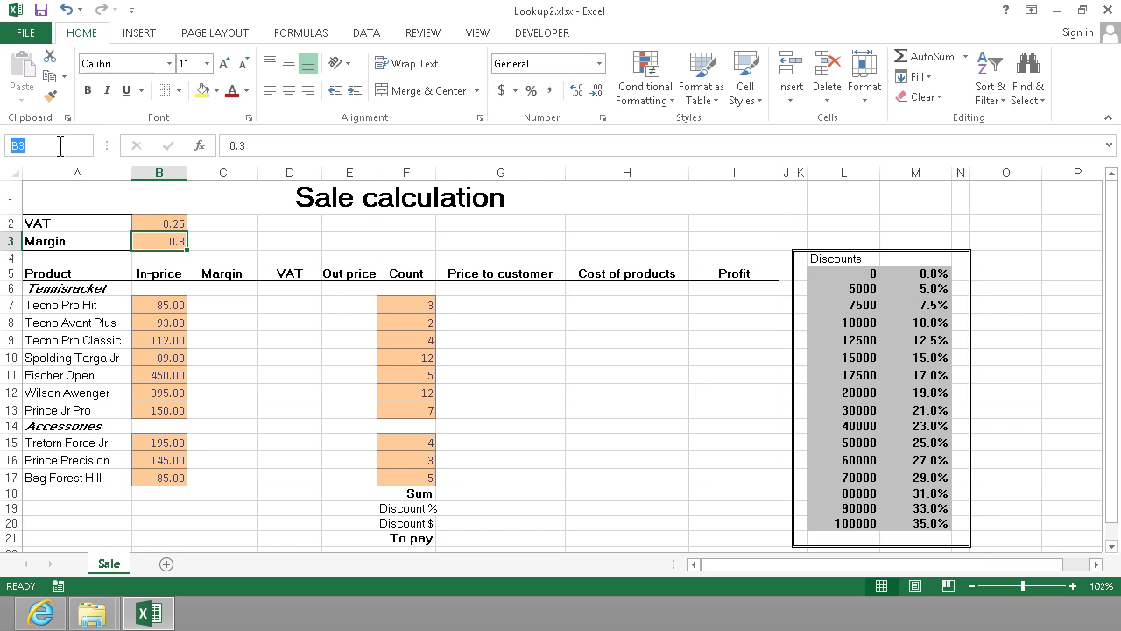
pyautogui.write('Margin')
pyautogui.press('Return')
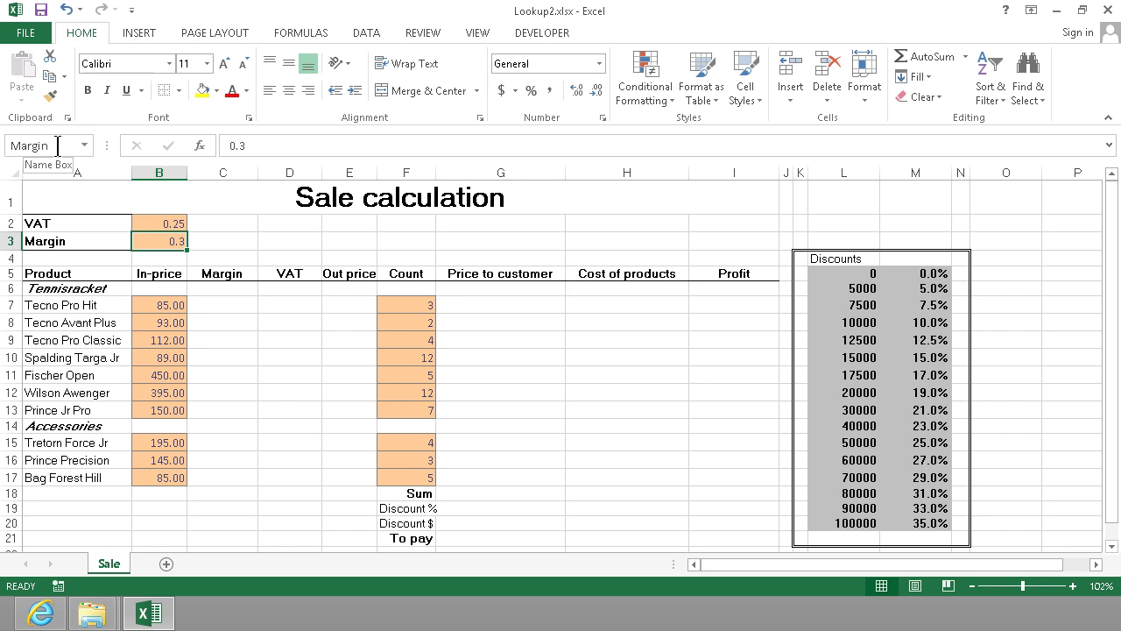
# Enter =B7*Margin in C7 and fill it down to C17
pyautogui.click(211, 300)
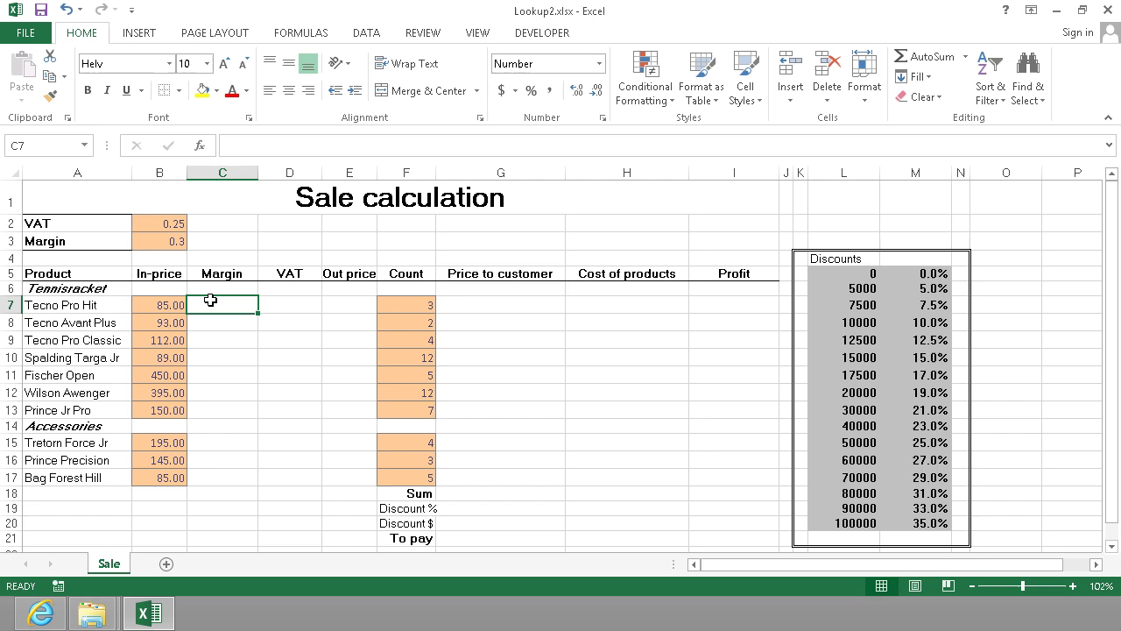
pyautogui.write('=')
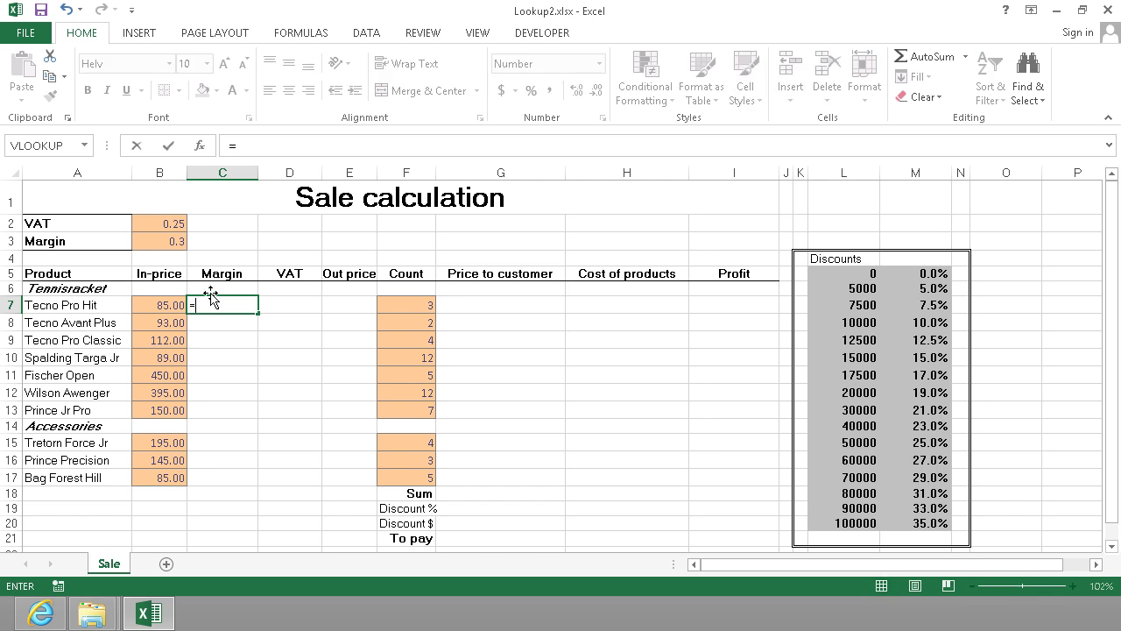
pyautogui.press('Left')
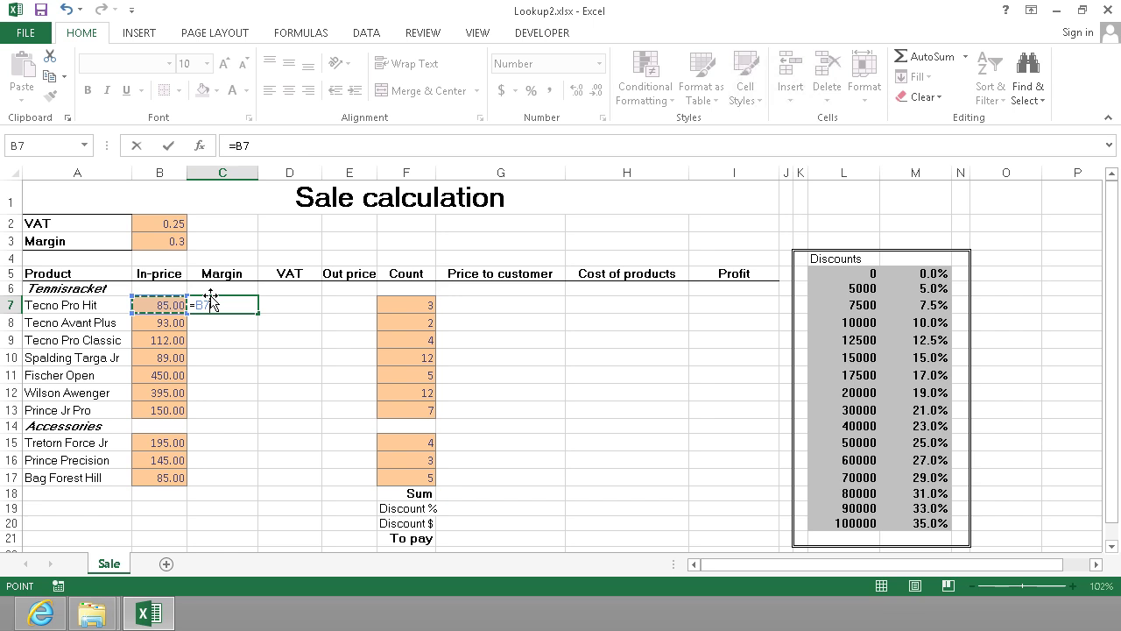
pyautogui.write('*marg')
pyautogui.press('Tab')
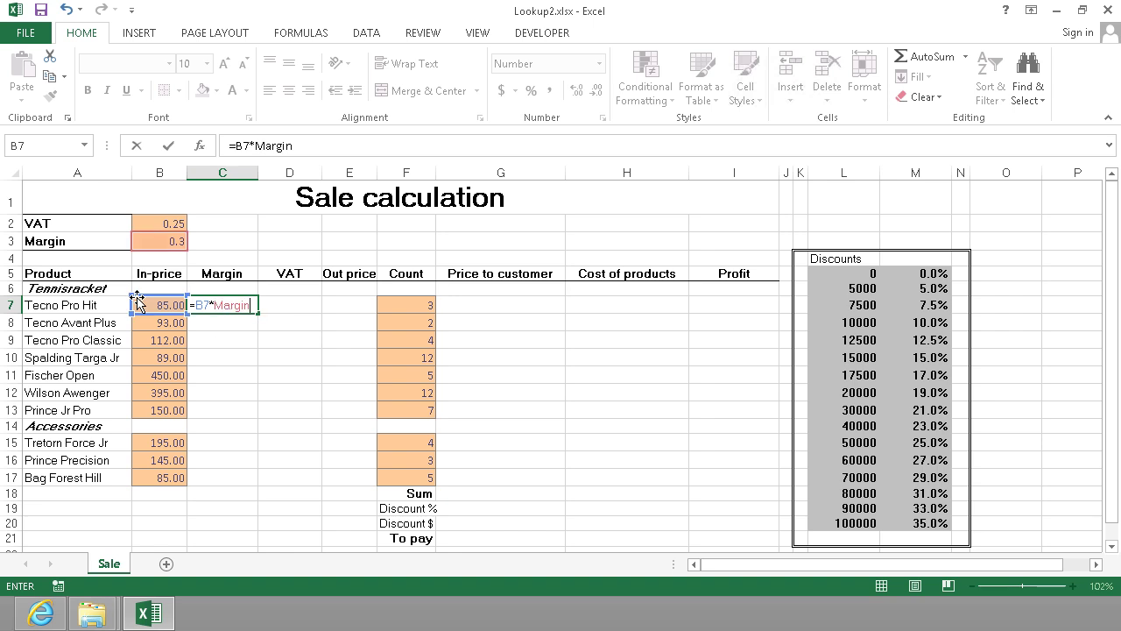
pyautogui.press('Return')
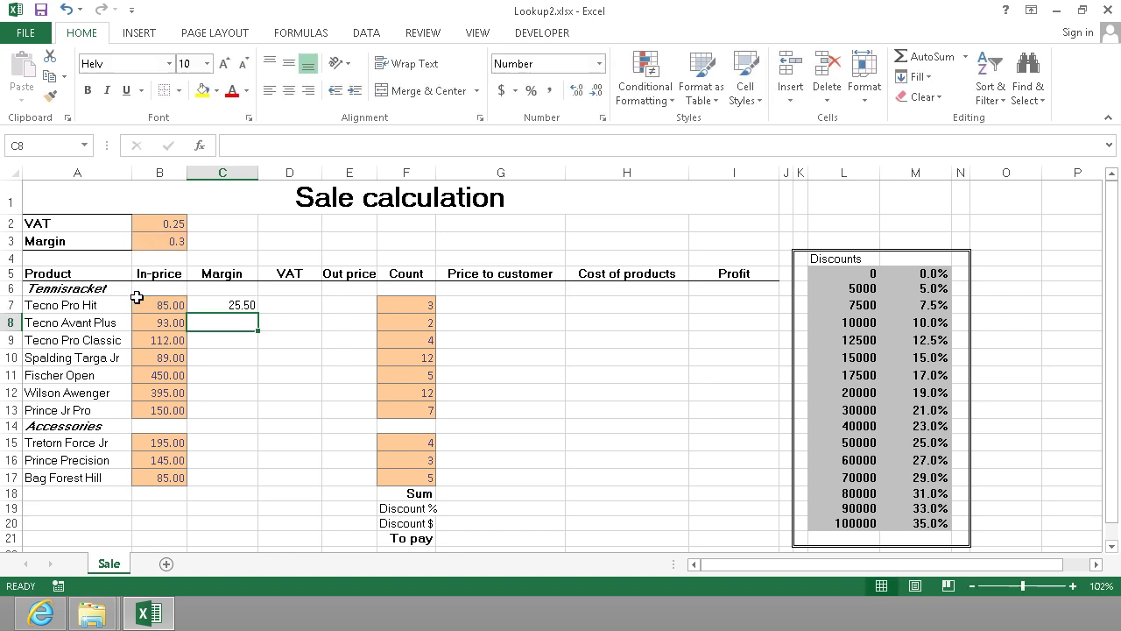
pyautogui.click(230, 304)
pyautogui.moveTo(258, 313); pyautogui.dragTo(241, 483)
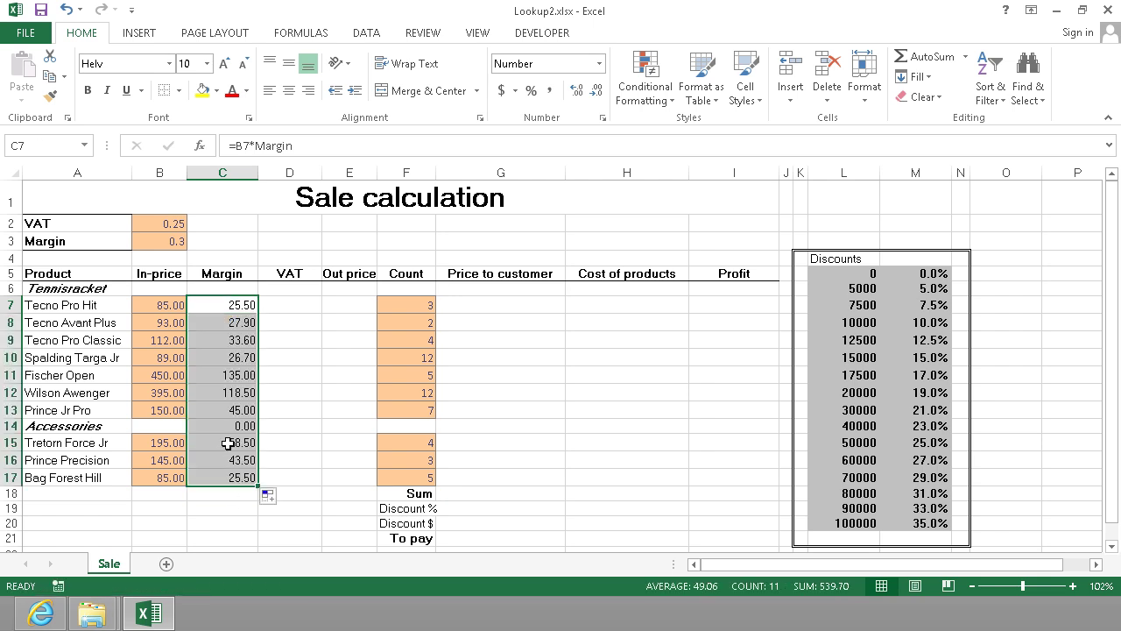
# Clear the 0.00 margin in the Accessories row C14 and check Prince Jr Pro's formula
pyautogui.click(232, 427)
pyautogui.press('Delete')
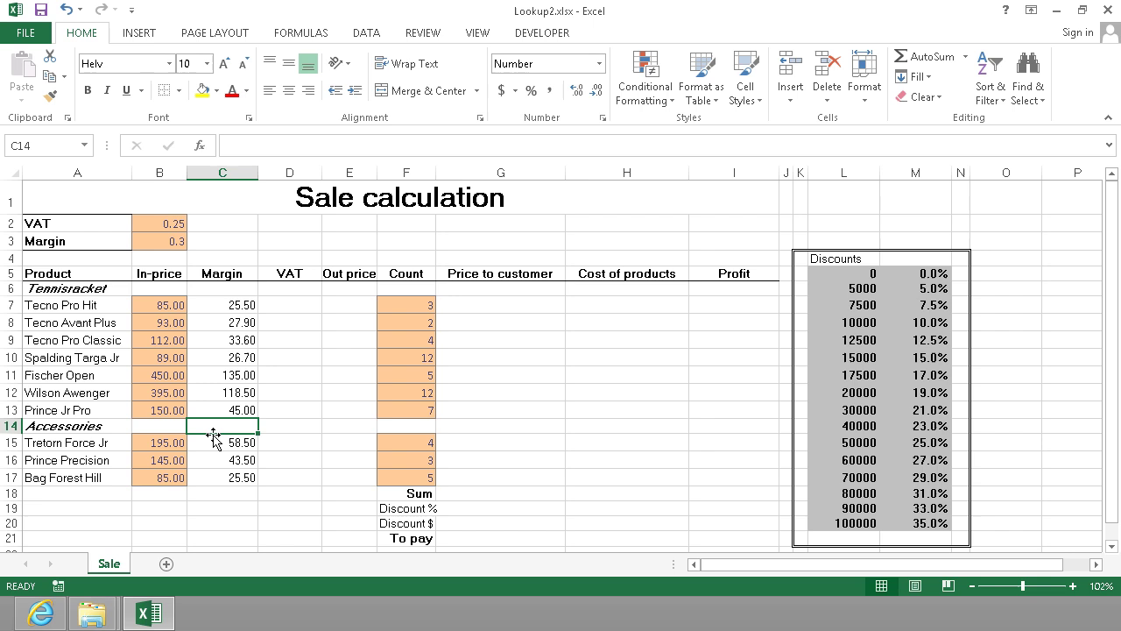
pyautogui.click(208, 411)
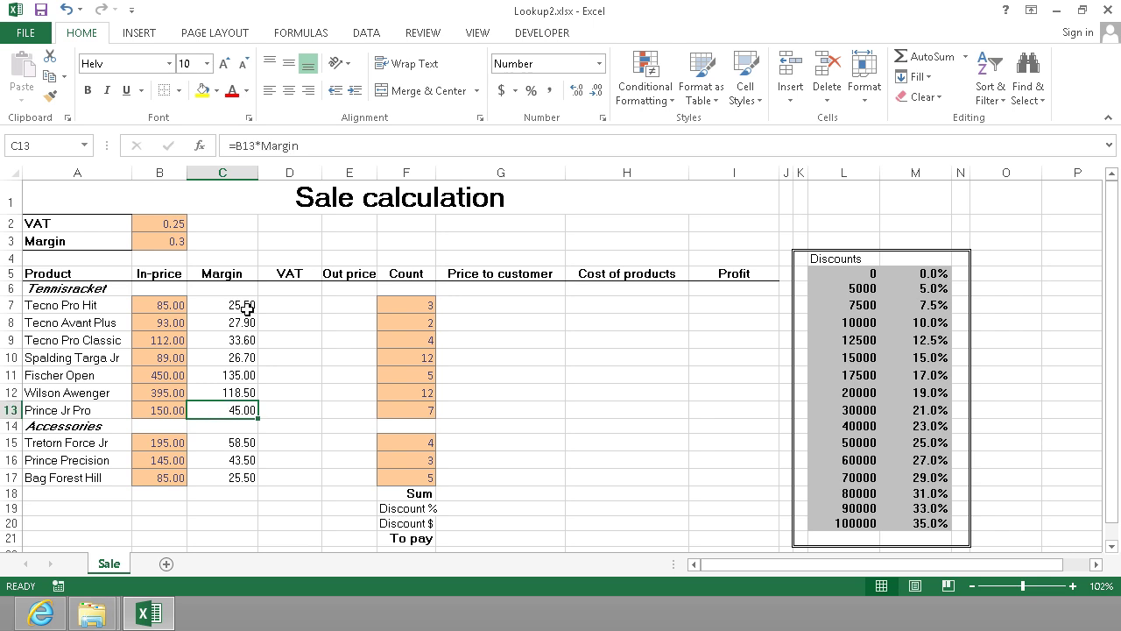
pyautogui.click(289, 146)
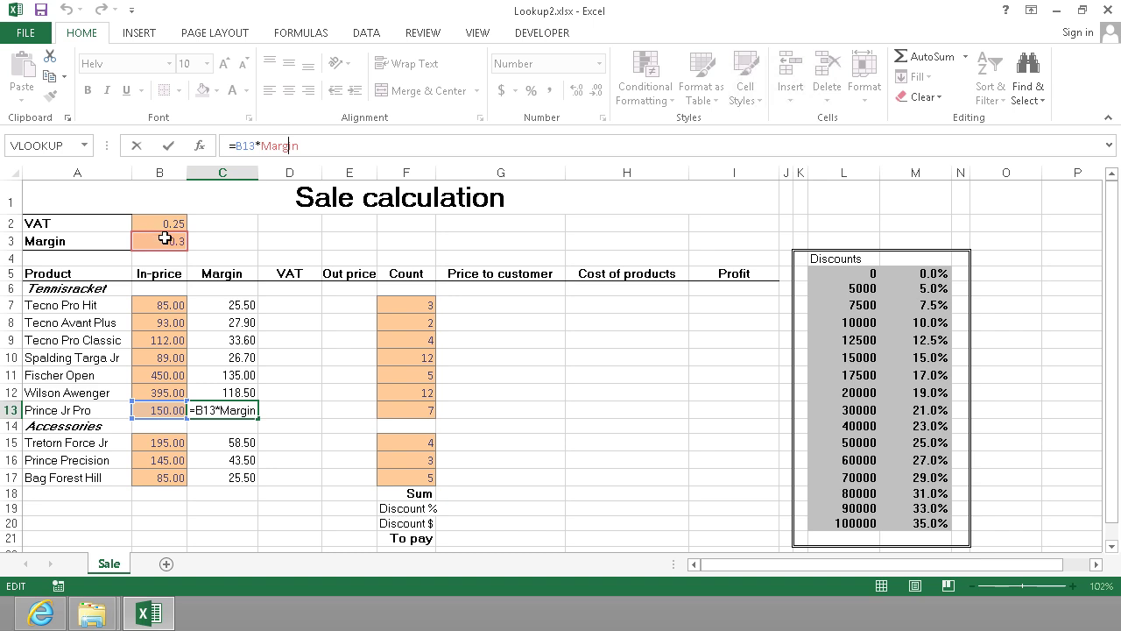
pyautogui.hotkey('ctrl', 'Return')
# Format VAT and Margin as percentages and name the 25% cell B2 'VAT'
pyautogui.moveTo(166, 226); pyautogui.dragTo(167, 243)
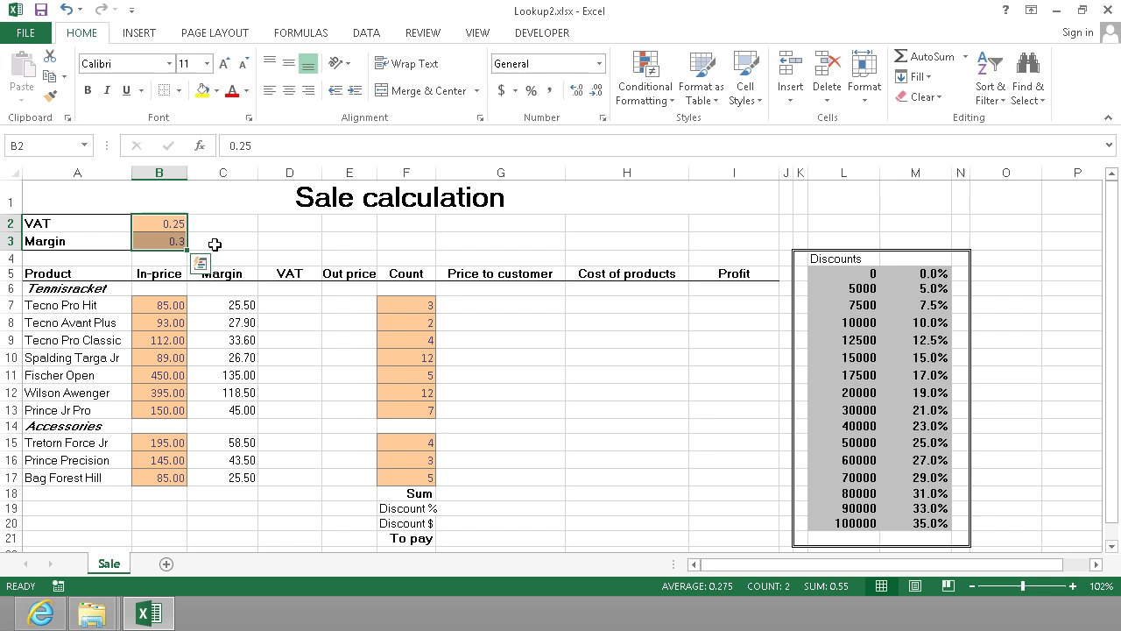
pyautogui.click(530, 91)
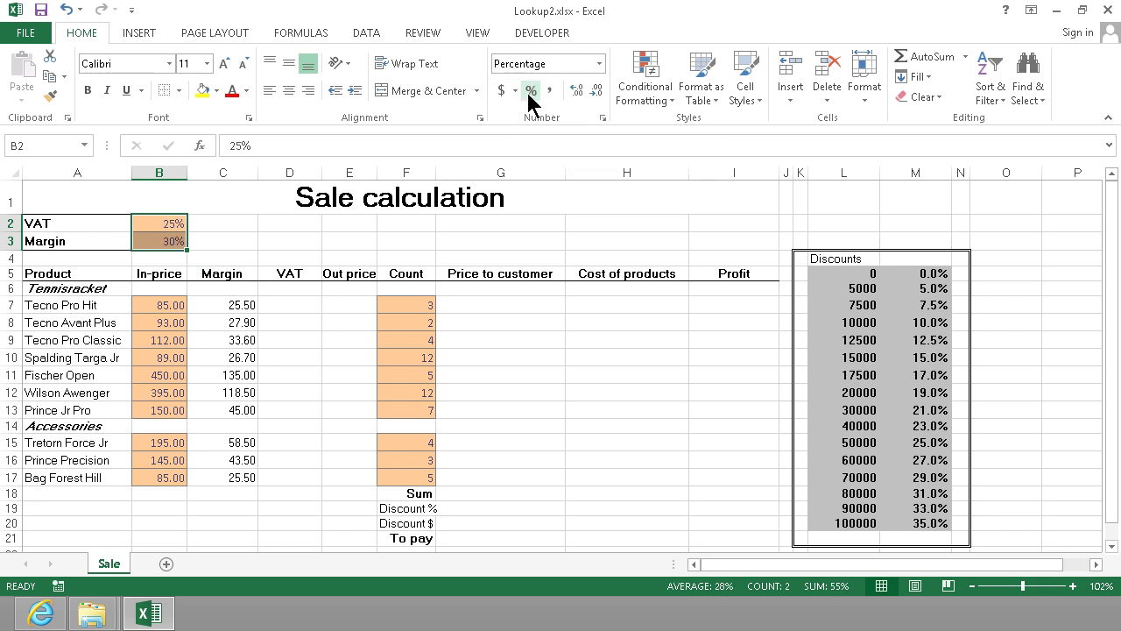
pyautogui.click(218, 224)
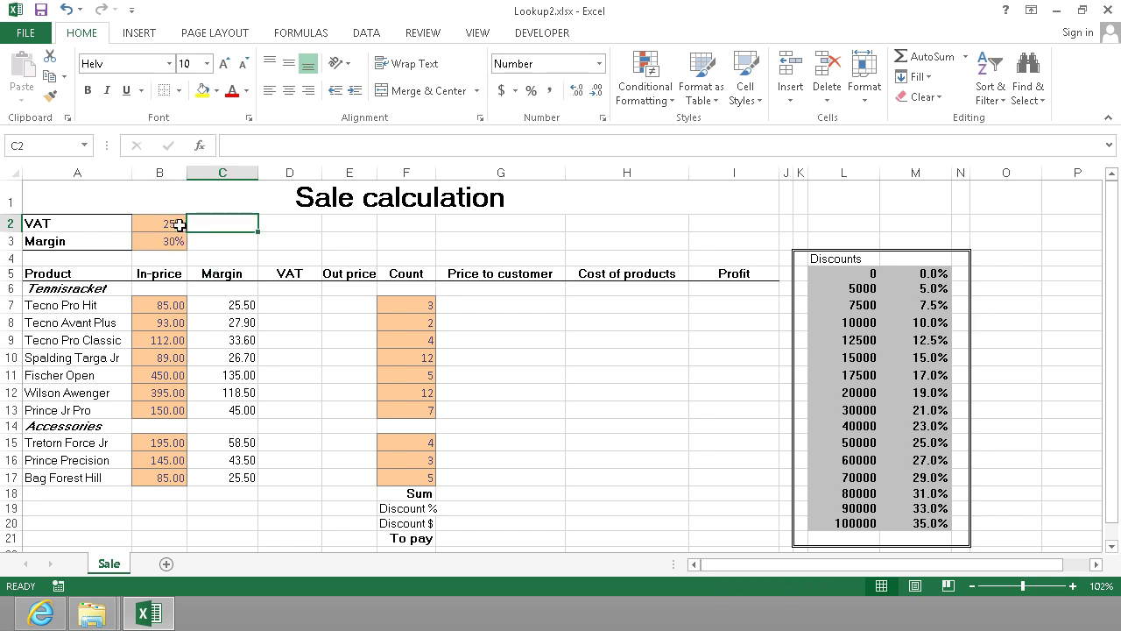
pyautogui.click(165, 224)
pyautogui.click(62, 144)
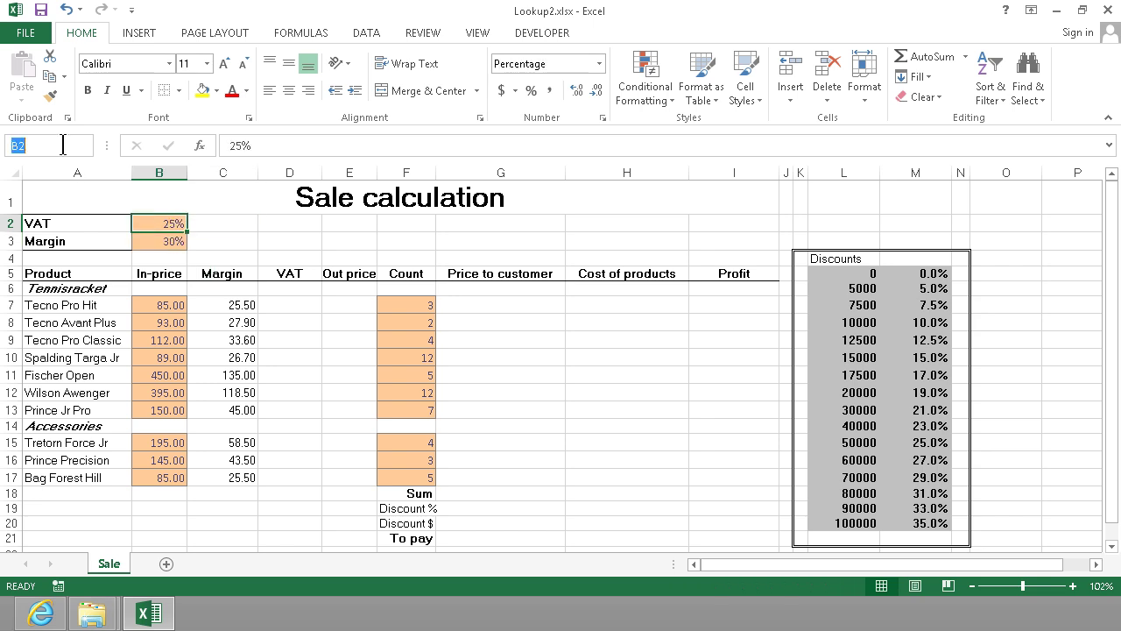
pyautogui.write('VAT')
# Enter =B7*VAT in D7 and fill it down to D17
pyautogui.click(277, 305)
pyautogui.write('=')
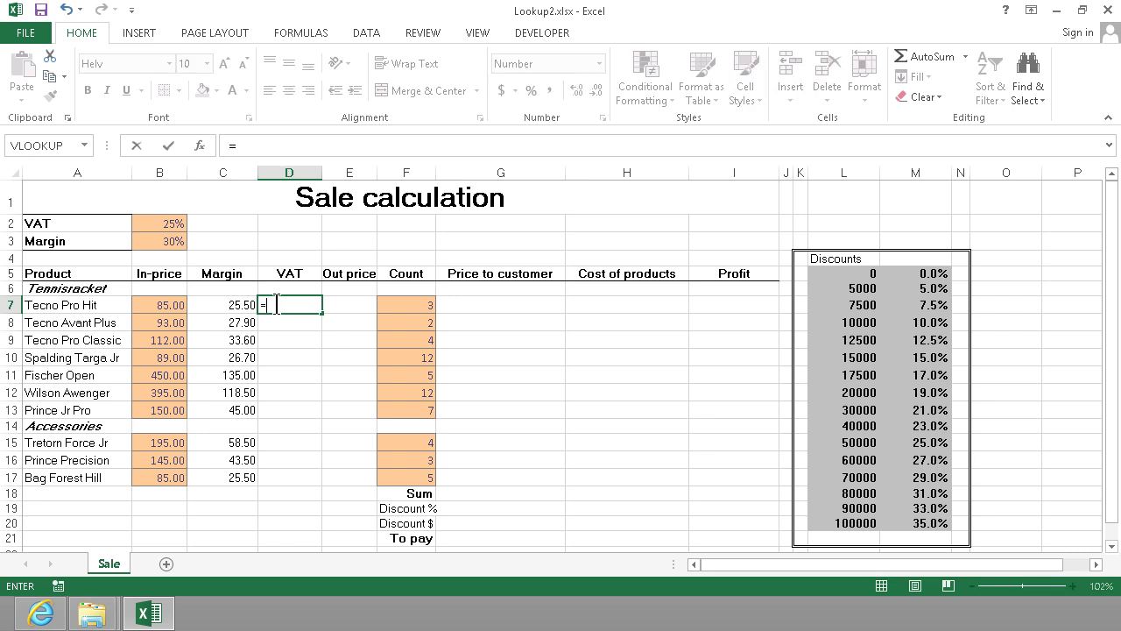
pyautogui.press('Left')
pyautogui.press('Left')
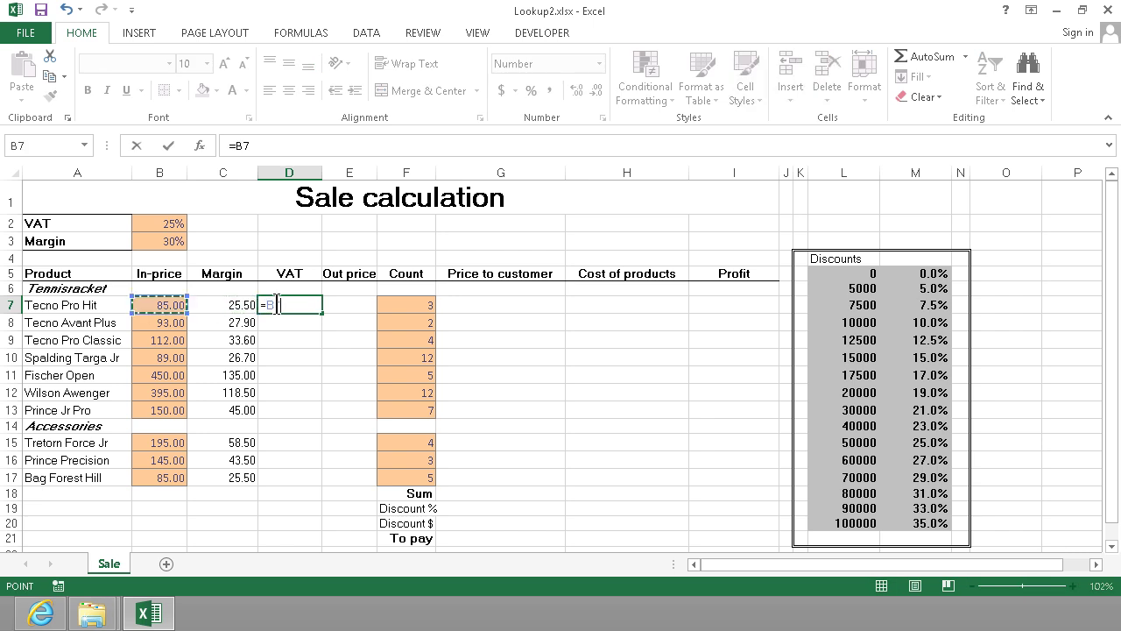
pyautogui.write('*vat')
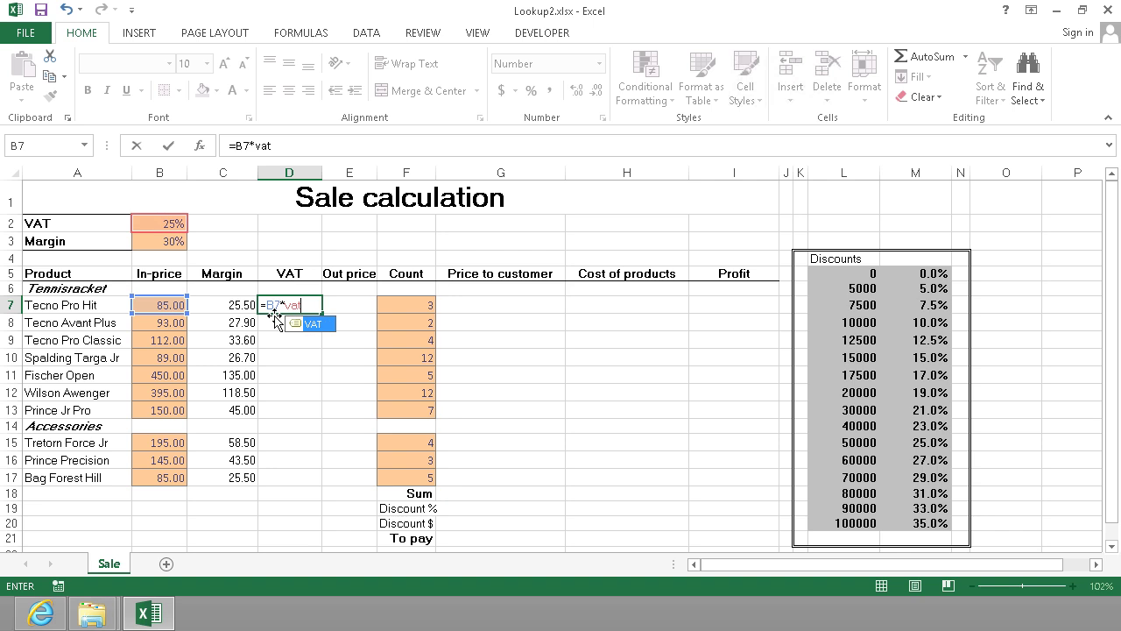
pyautogui.press('Tab')
pyautogui.press('Return')
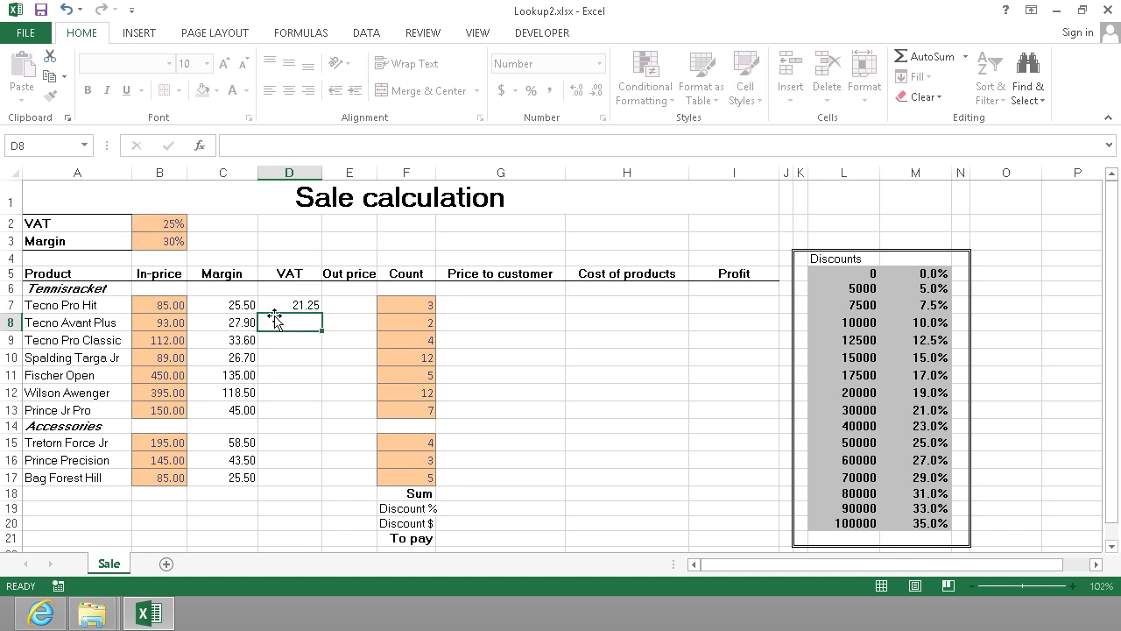
pyautogui.click(295, 303)
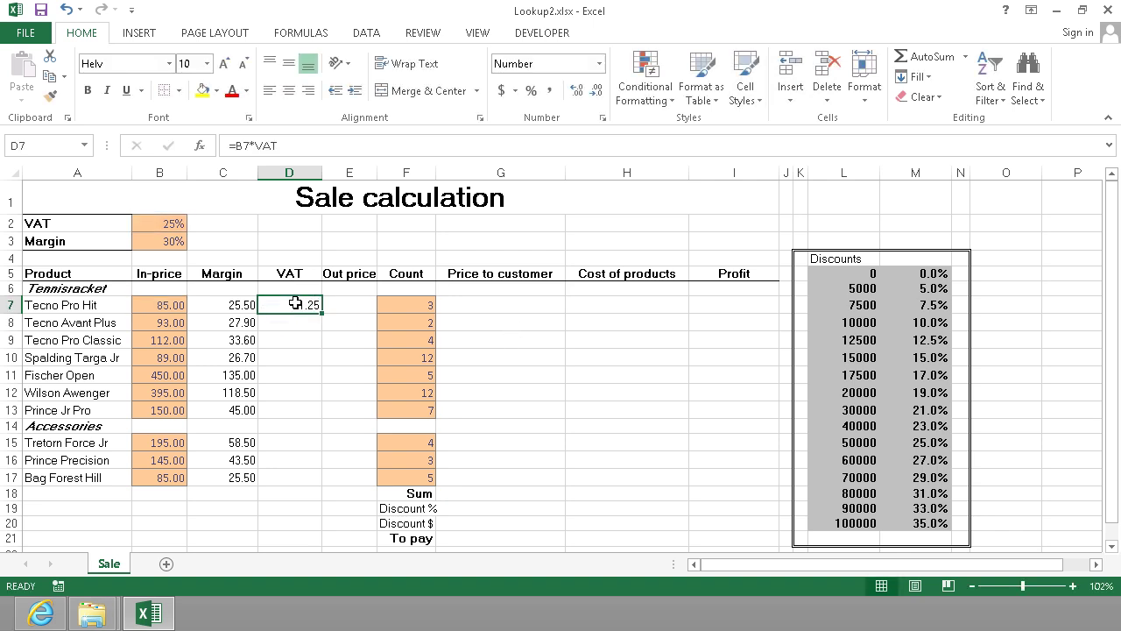
pyautogui.moveTo(322, 316); pyautogui.dragTo(313, 486)
pyautogui.click(343, 306)
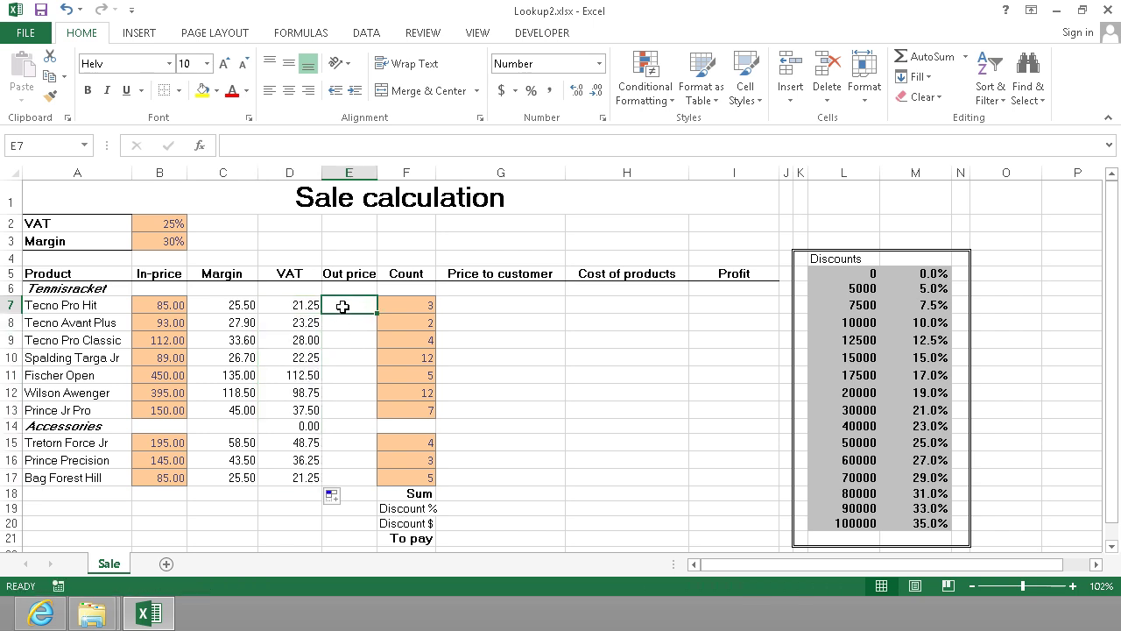
# Enter the Out price formula =B7+C7+D7 in E7
pyautogui.write('=')
pyautogui.press('Left')
pyautogui.press('Left')
pyautogui.press('Left')
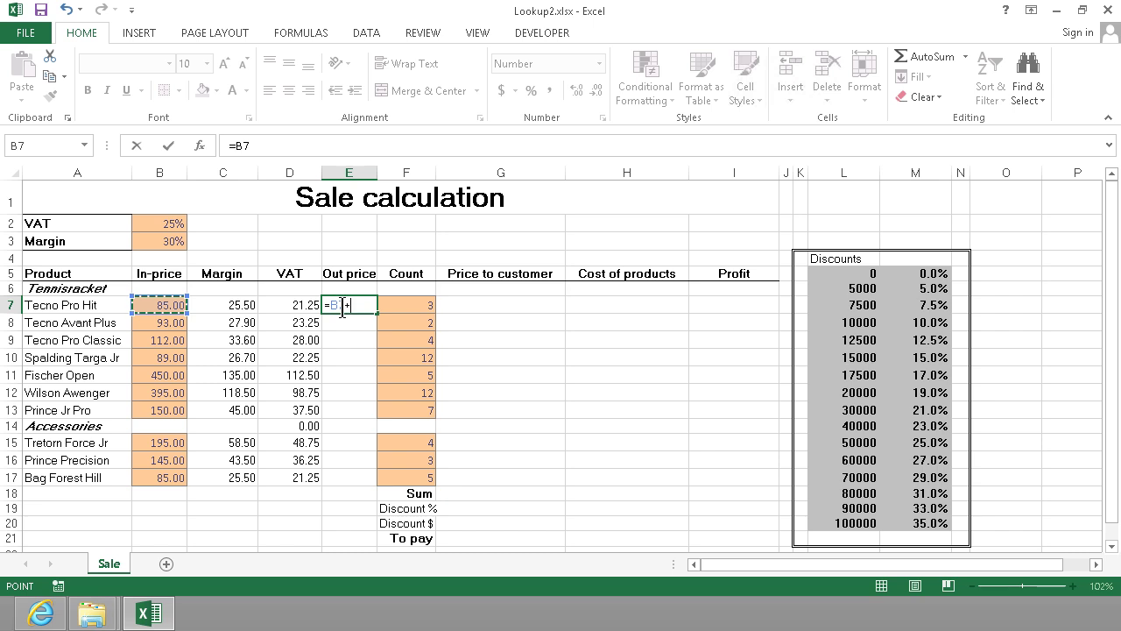
pyautogui.write('+')
pyautogui.press('Left')
pyautogui.press('Left')
pyautogui.write('+')
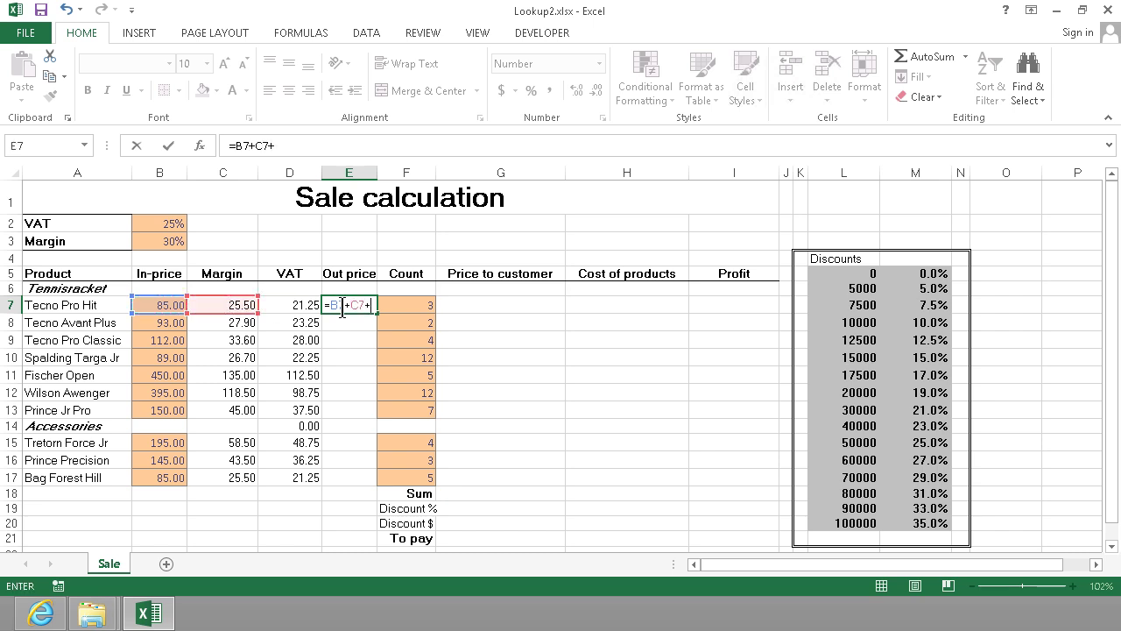
pyautogui.press('Left')
pyautogui.press('Left')
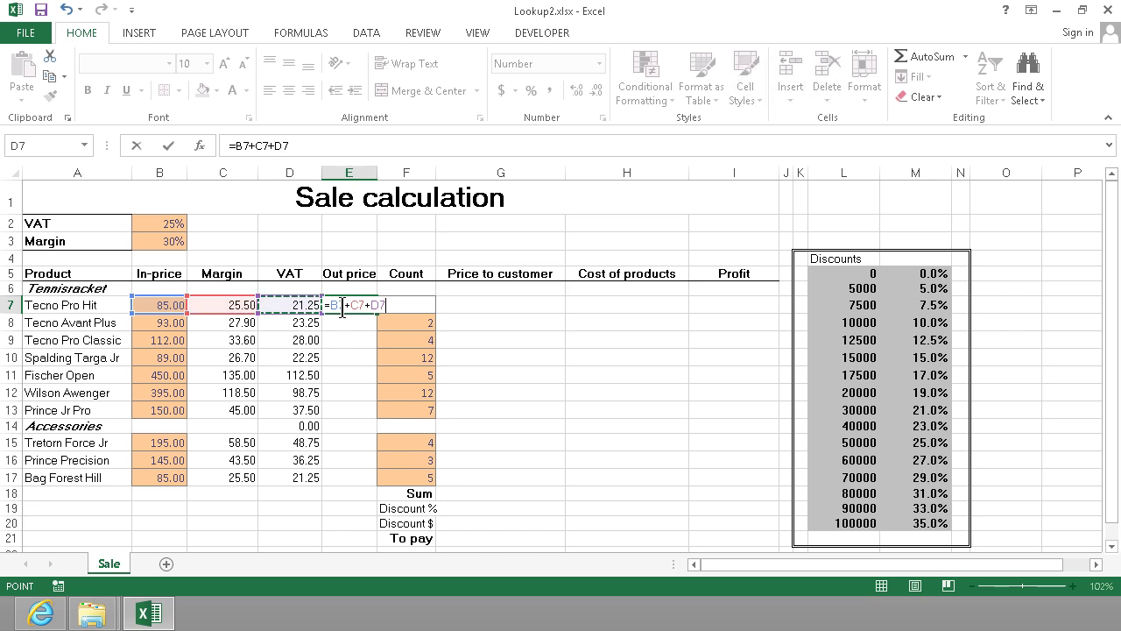
pyautogui.press('Return')
# Enter =SUM(B8:D8) in E8, fill it to E17, and clear D14:E14 on the Accessories row
pyautogui.write('=sum(')
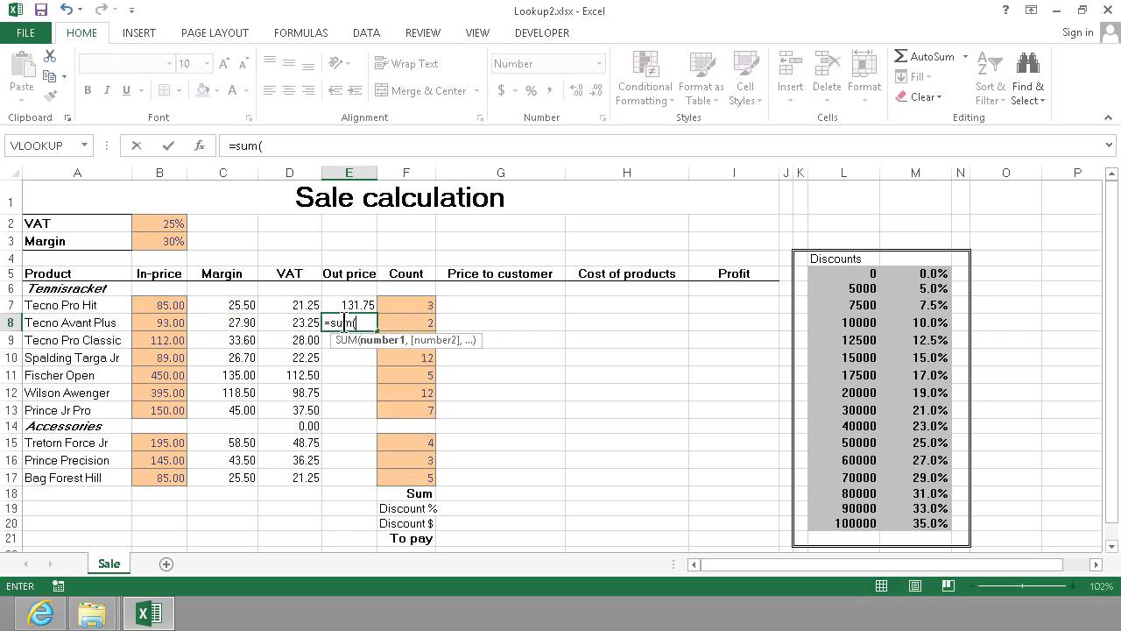
pyautogui.press('Left')
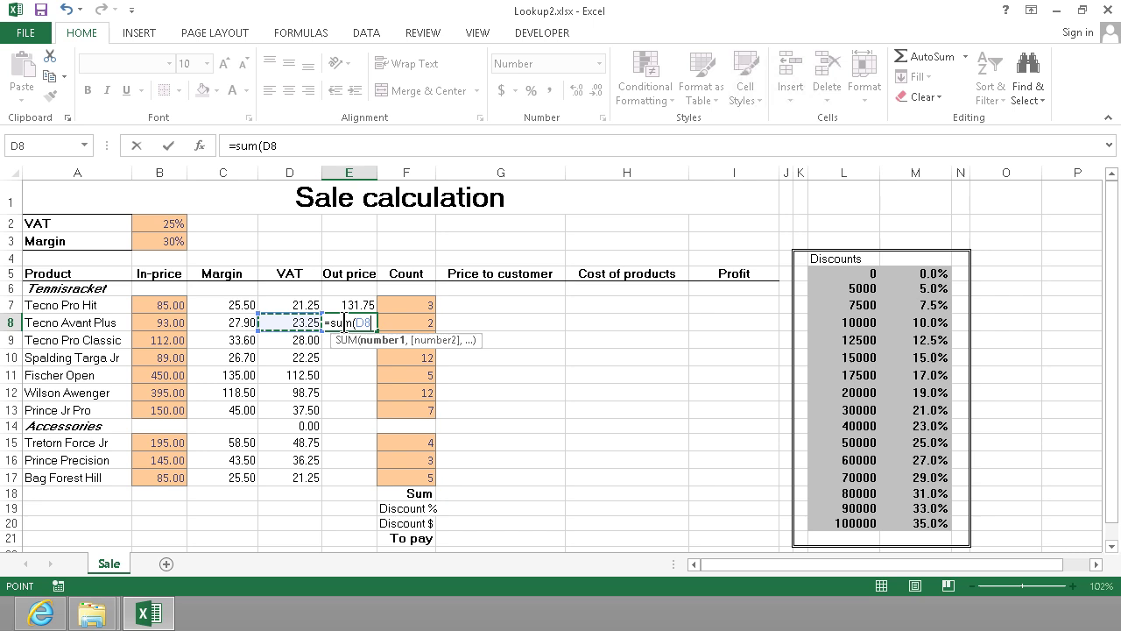
pyautogui.moveTo(289, 322); pyautogui.dragTo(140, 325)
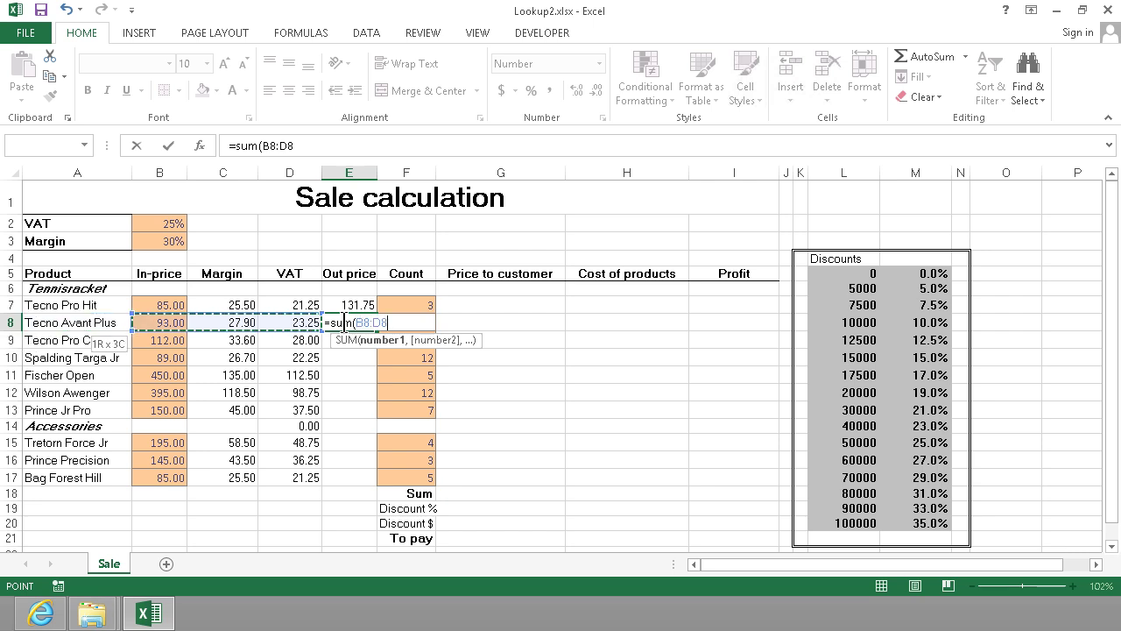
pyautogui.press('Return')
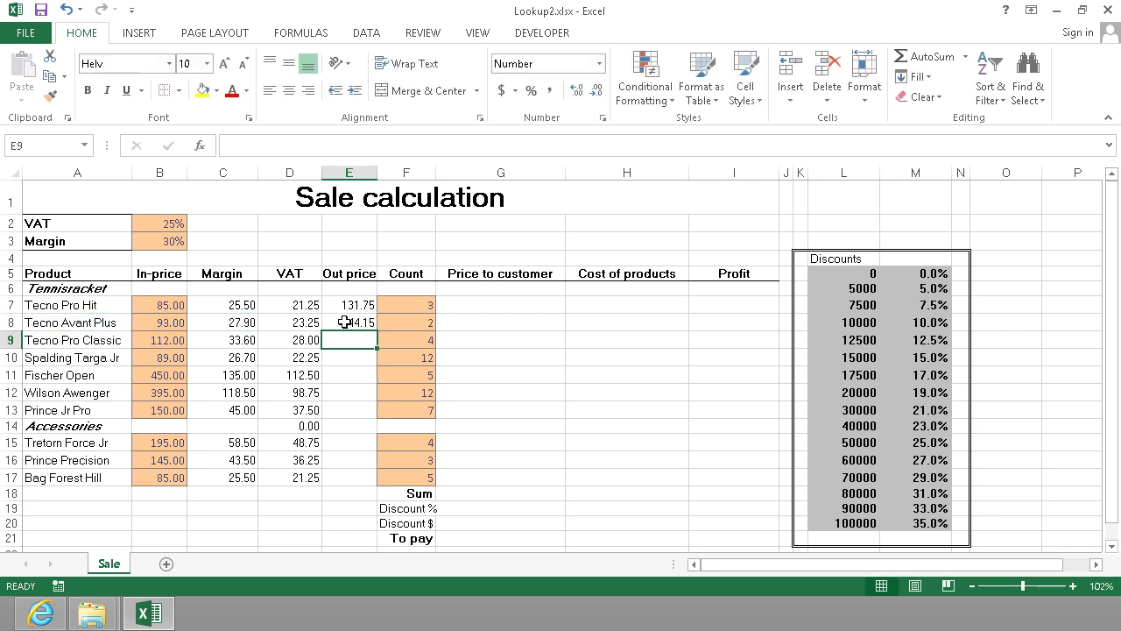
pyautogui.click(345, 322)
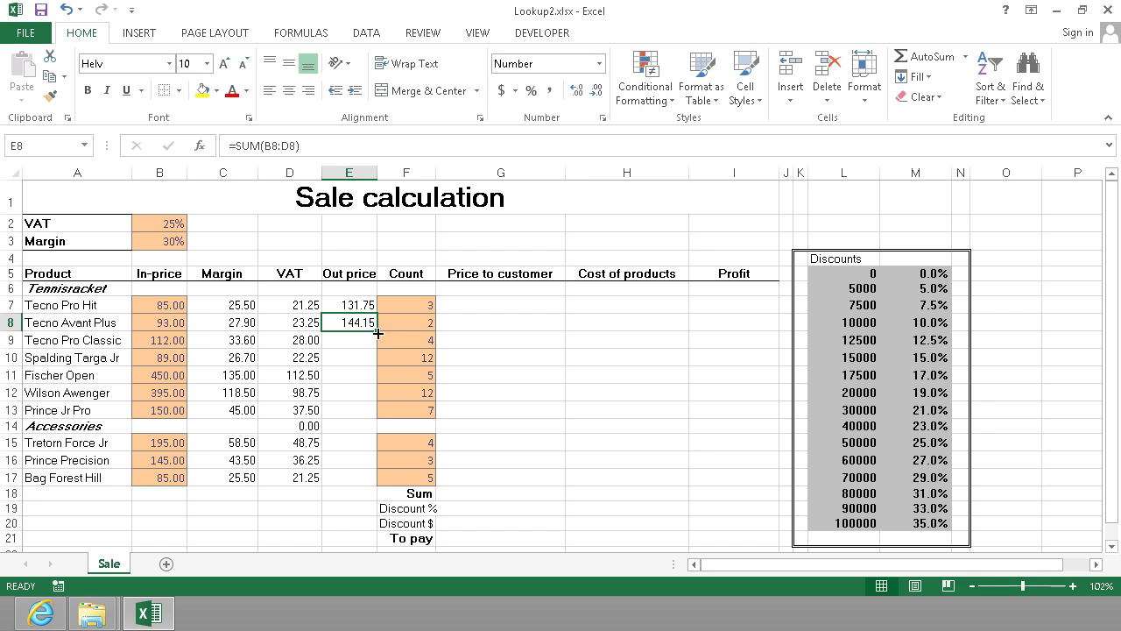
pyautogui.moveTo(377, 333); pyautogui.dragTo(355, 489)
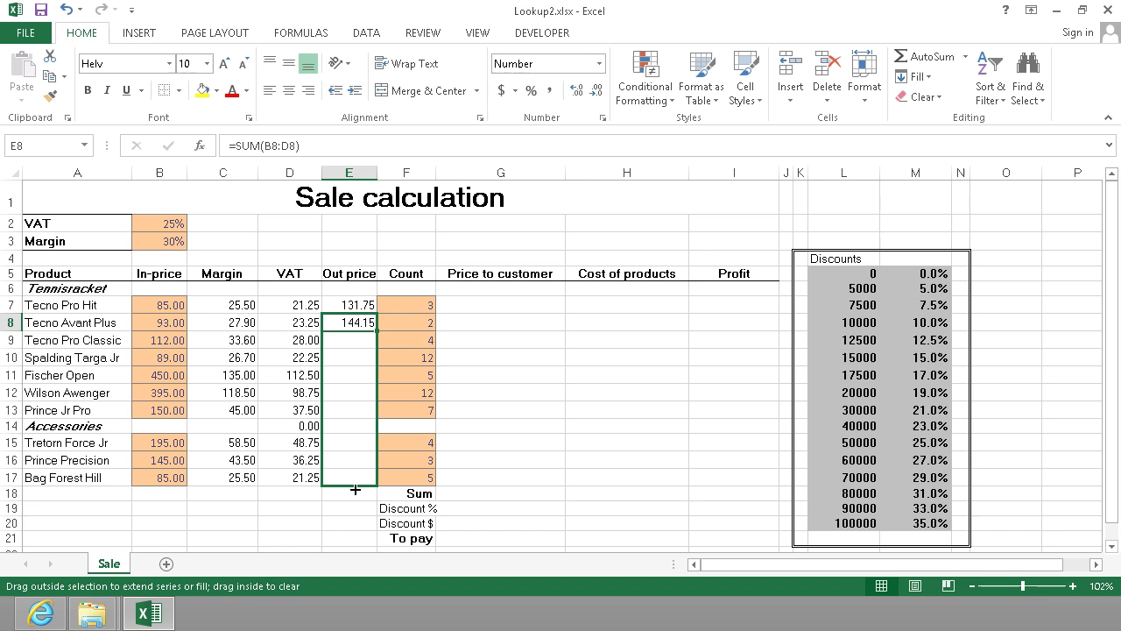
pyautogui.moveTo(355, 489); pyautogui.dragTo(355, 489)
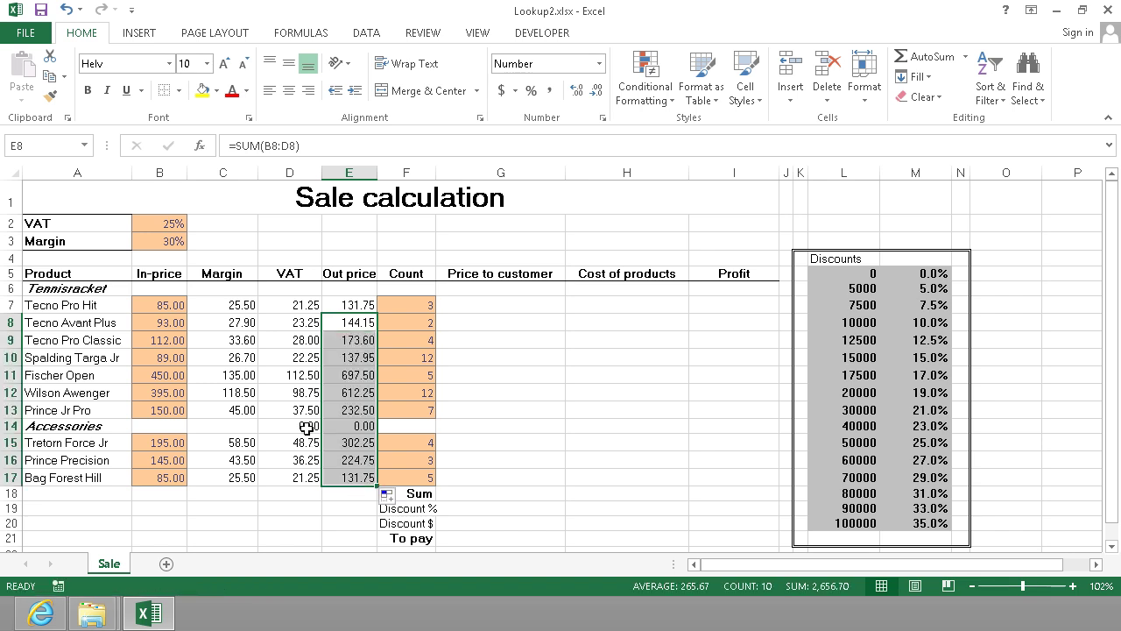
pyautogui.moveTo(306, 428); pyautogui.dragTo(363, 426)
pyautogui.press('Delete')
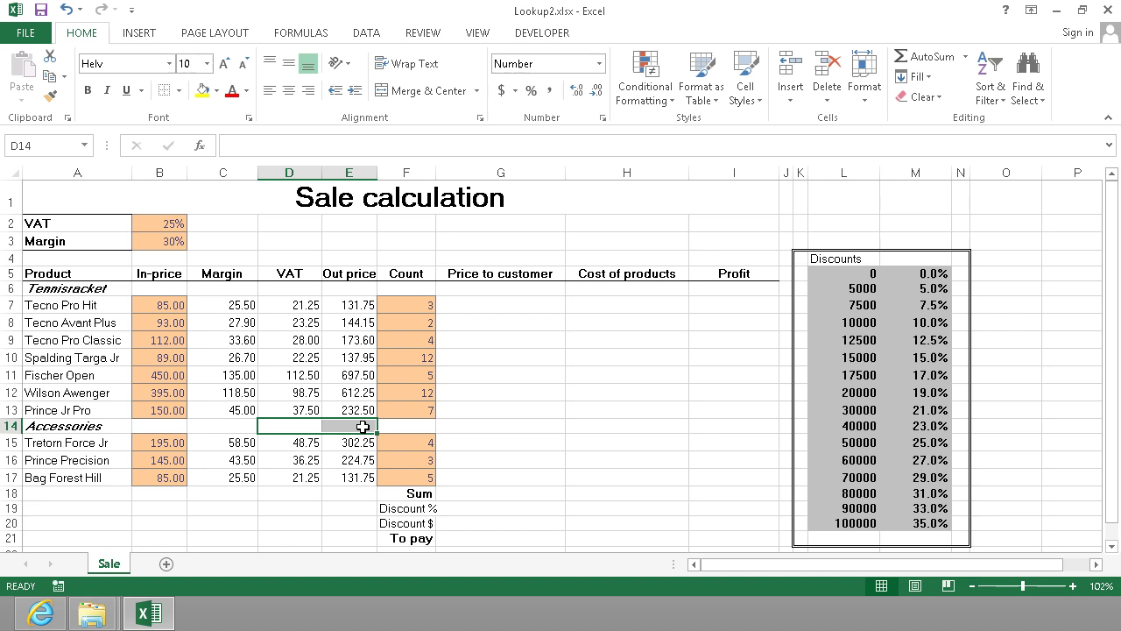
# Enter =E7*F7 in G7 and fill it down to G17
pyautogui.click(481, 307)
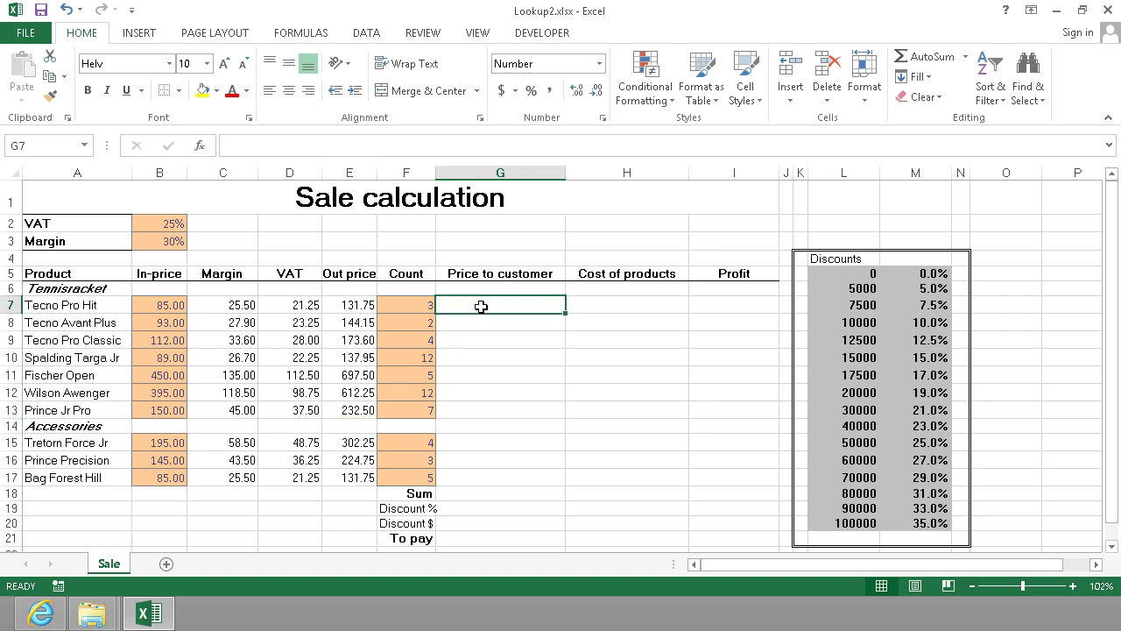
pyautogui.write('=')
pyautogui.press('Left')
pyautogui.press('Left')
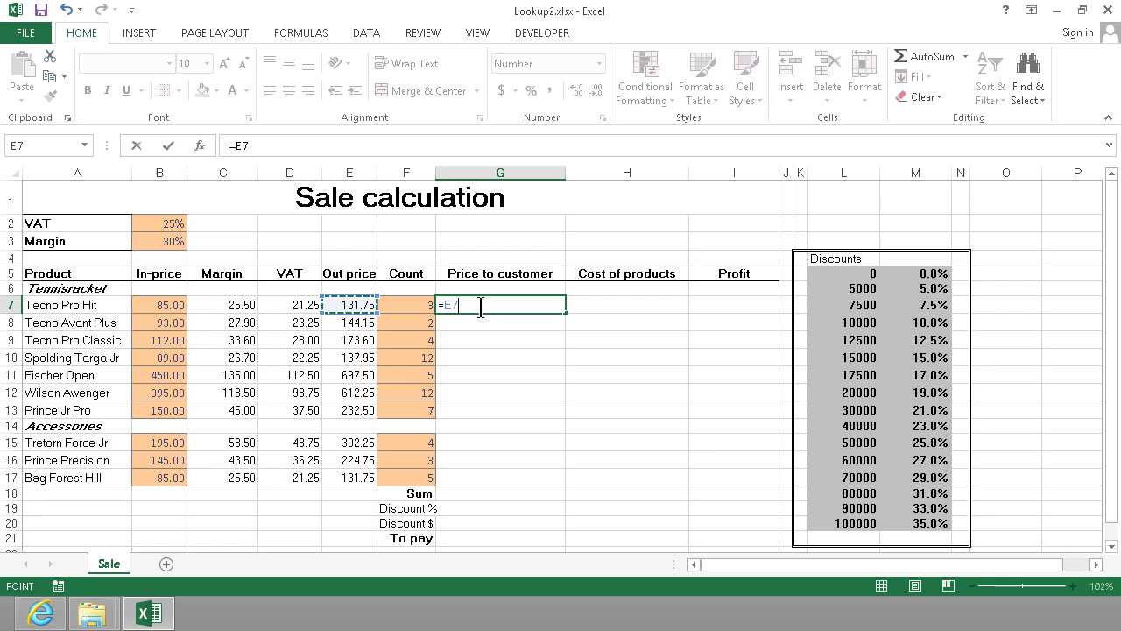
pyautogui.write('*')
pyautogui.press('Left')
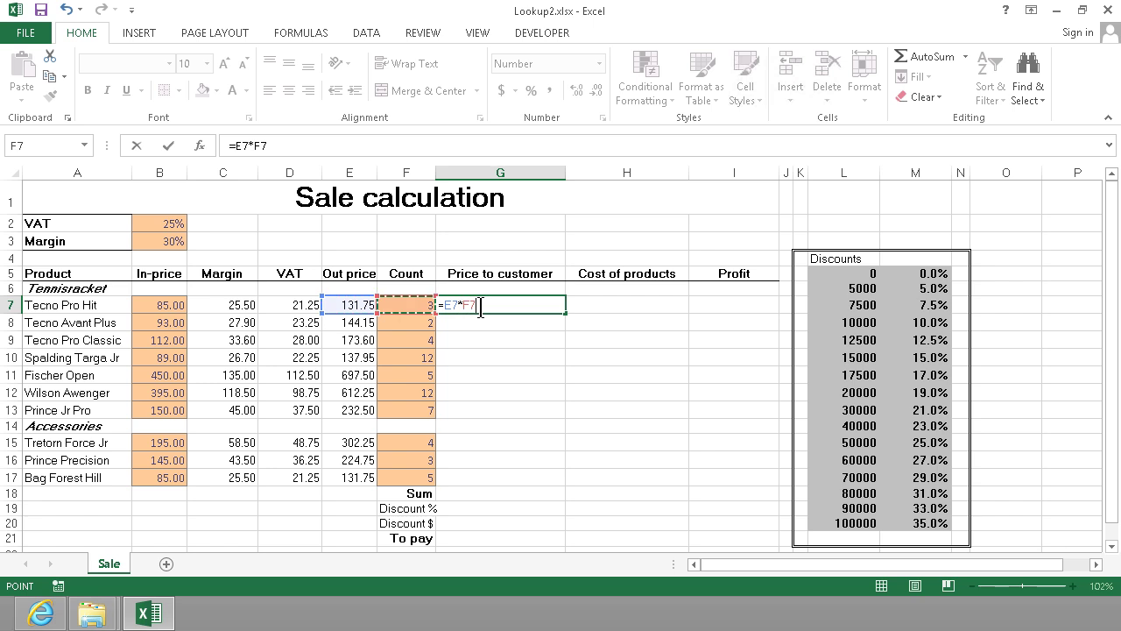
pyautogui.press('Return')
pyautogui.click(481, 306)
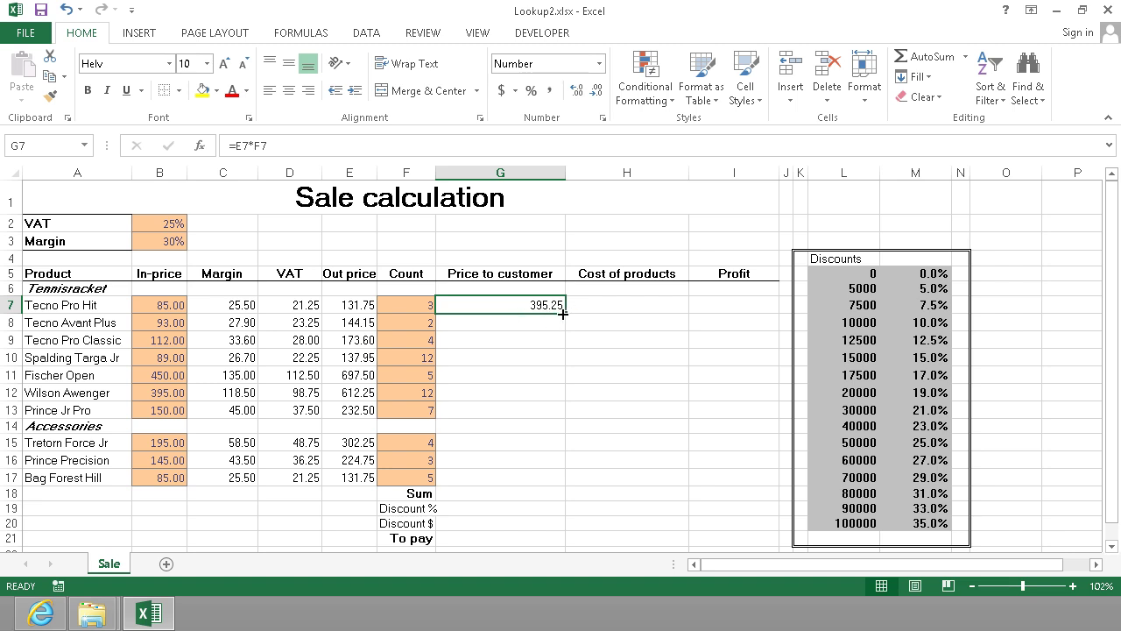
pyautogui.moveTo(567, 314); pyautogui.dragTo(539, 496)
pyautogui.click(536, 494)
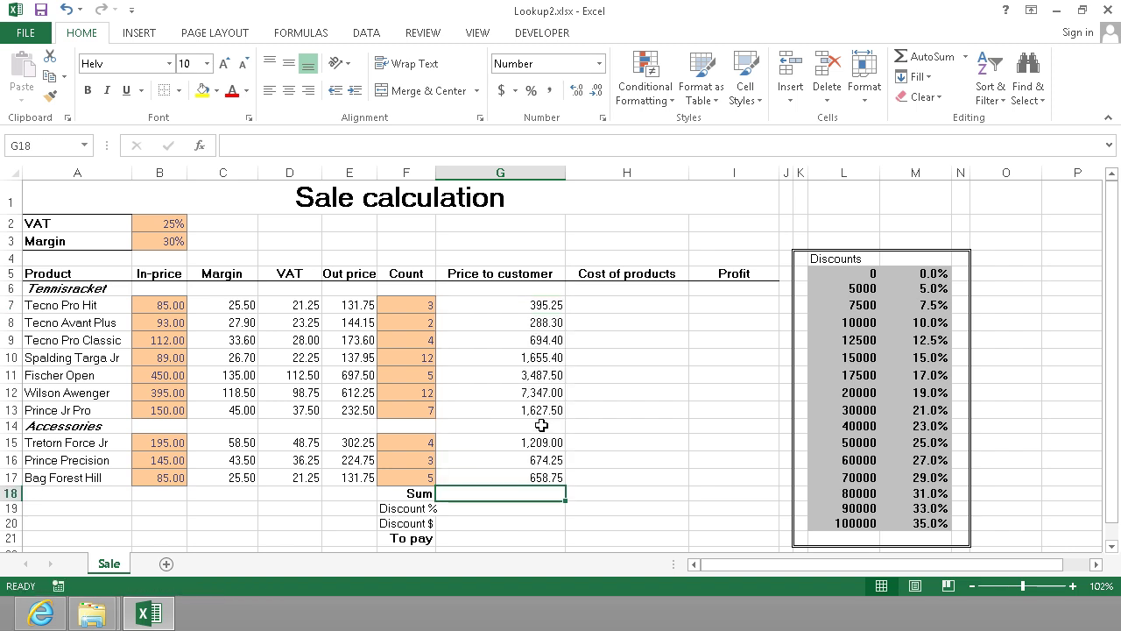
# Total the prices with =SUM(G7:G17) in G18, giving 18,037.35
pyautogui.write('=')
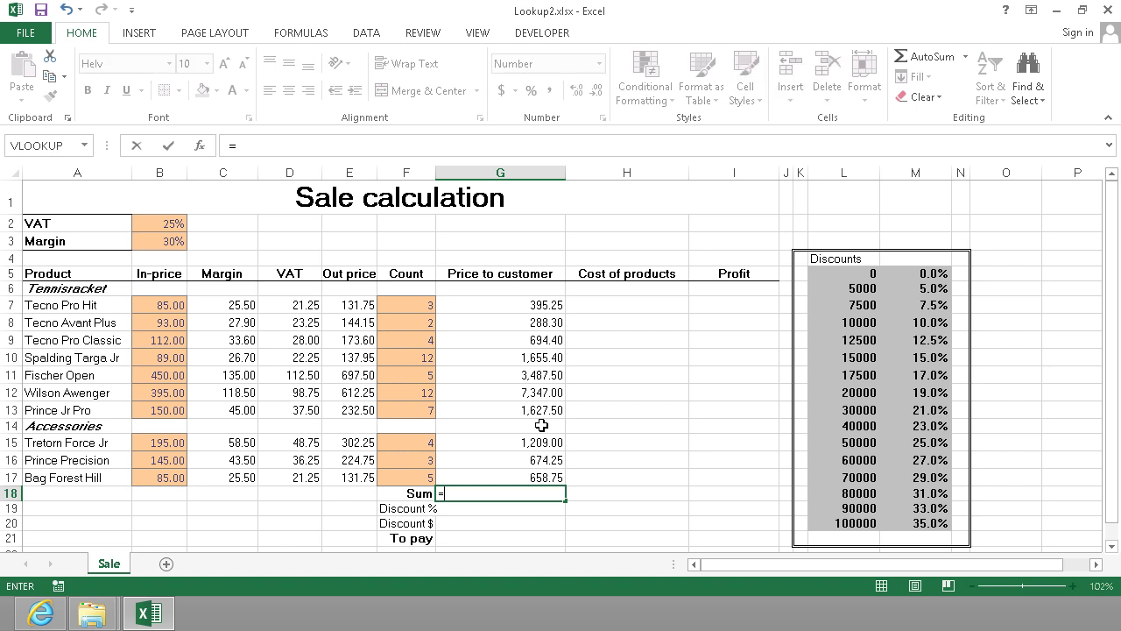
pyautogui.write('sum(')
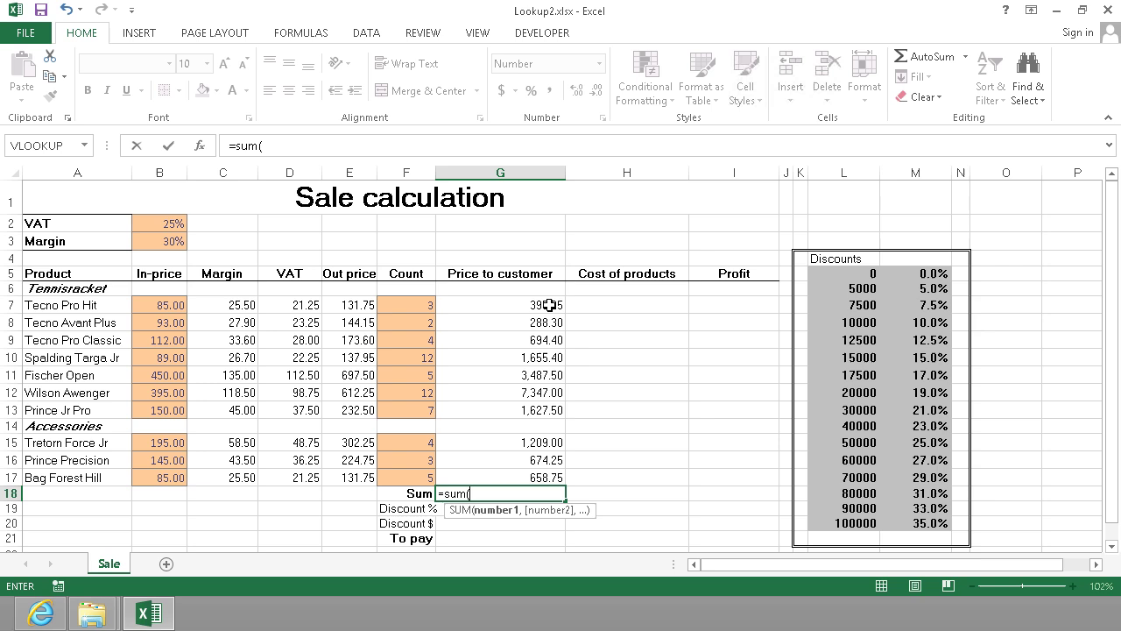
pyautogui.moveTo(549, 303); pyautogui.dragTo(537, 477)
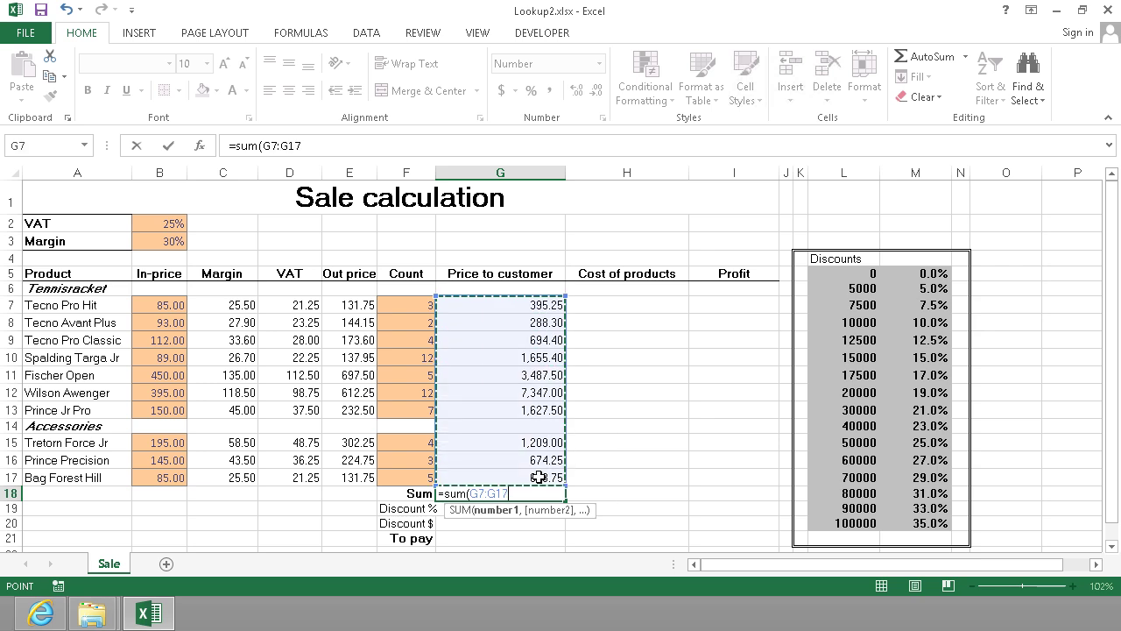
pyautogui.press('Return')
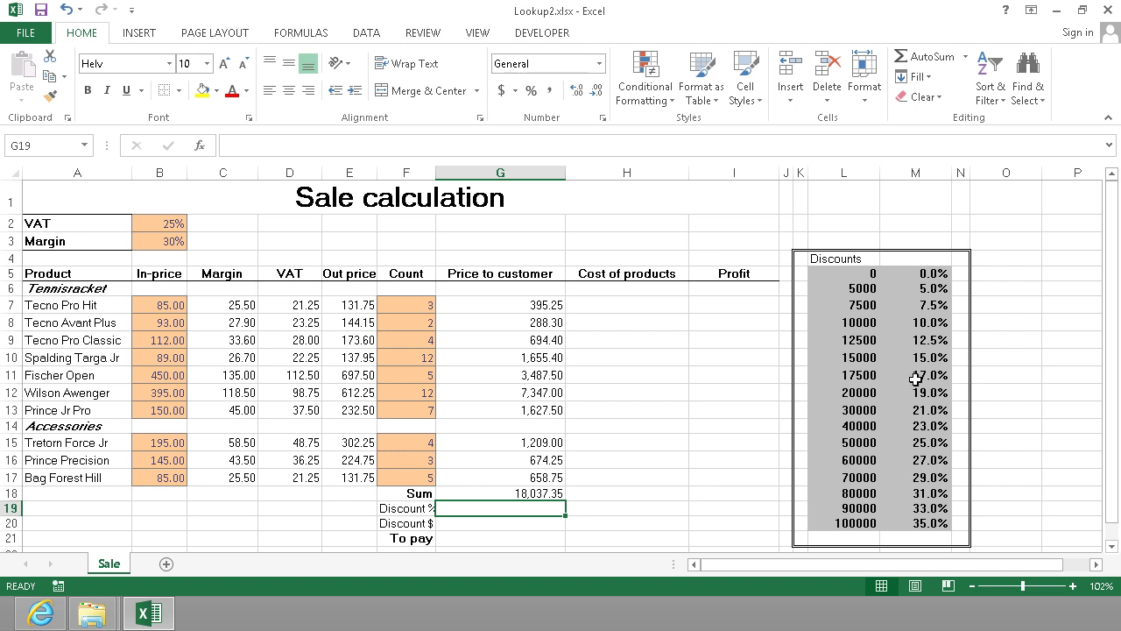
# Insert the VLOOKUP function from the Lookup & Reference category into Discount %
pyautogui.click(201, 148)
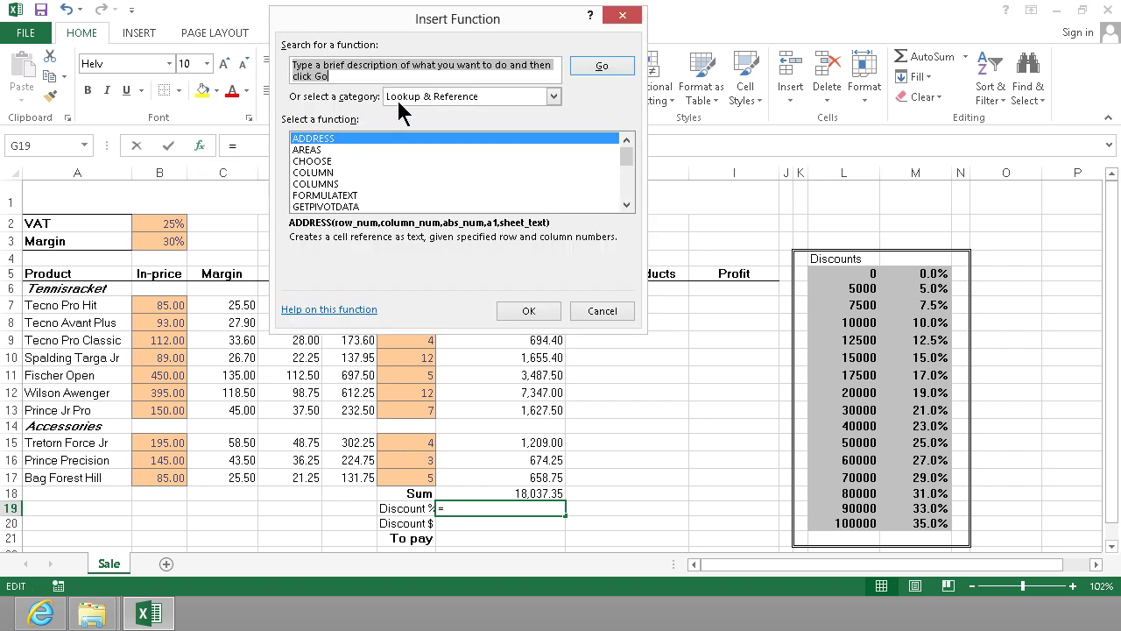
pyautogui.click(434, 98)
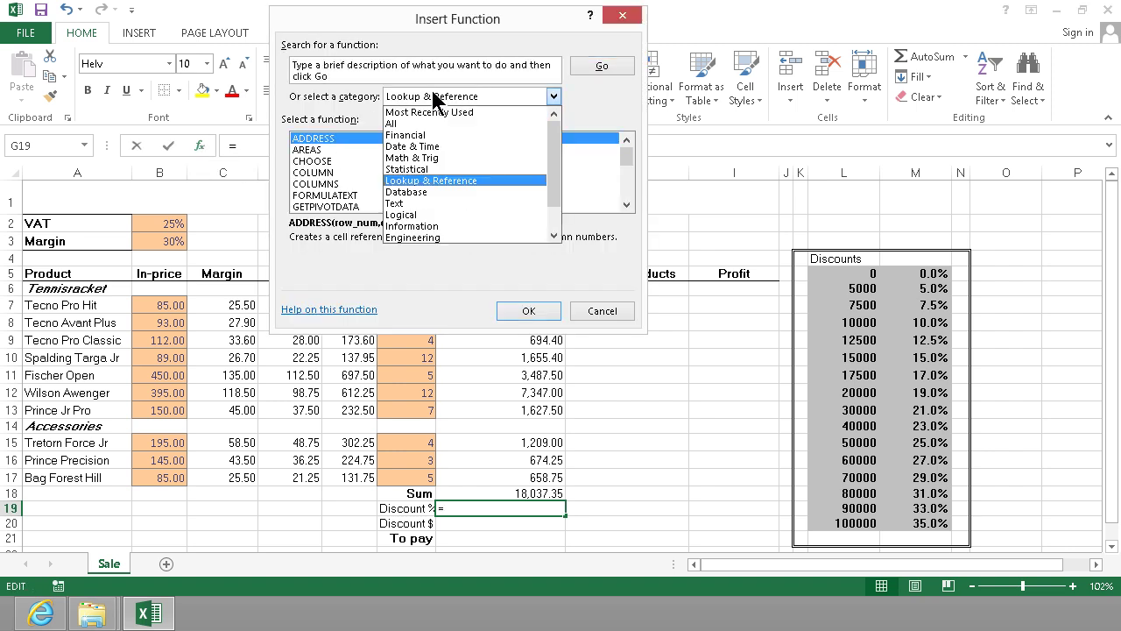
pyautogui.click(419, 181)
pyautogui.moveTo(626, 158); pyautogui.dragTo(626, 208)
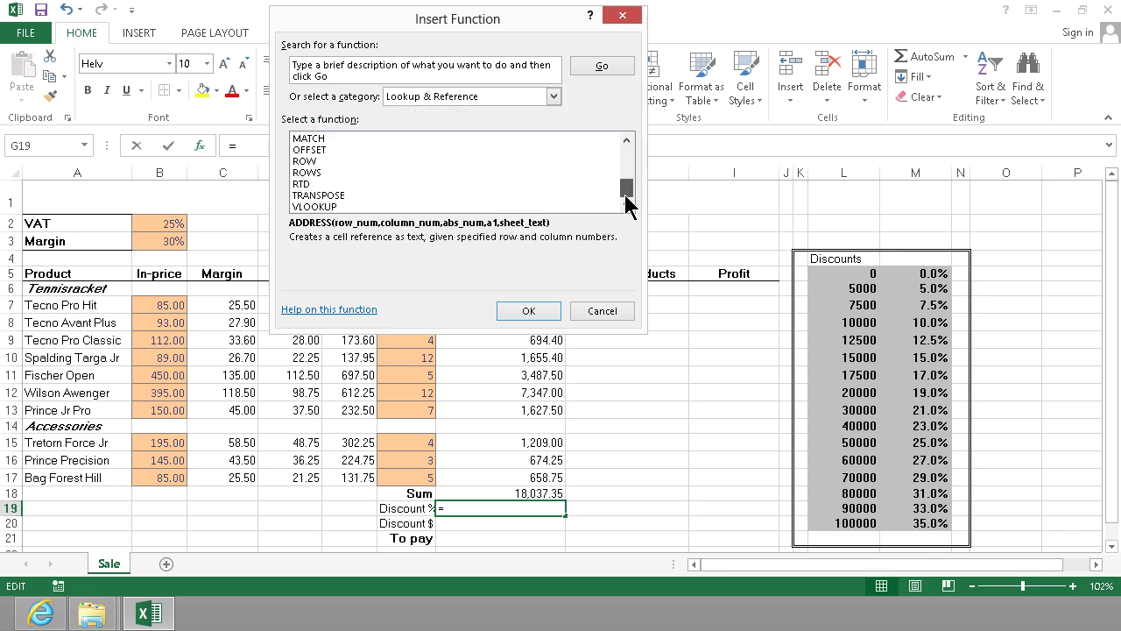
pyautogui.click(412, 208)
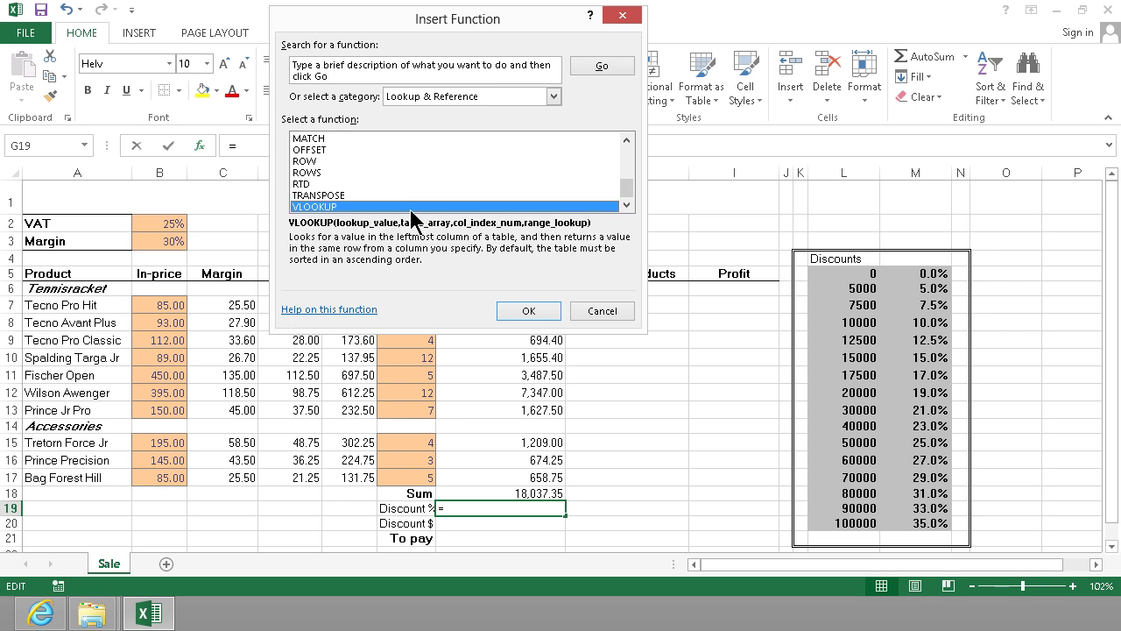
pyautogui.click(529, 311)
# Set VLOOKUP's lookup value to G18, table array to L5:M20 and column index to 2
pyautogui.moveTo(405, 44); pyautogui.dragTo(742, 29)
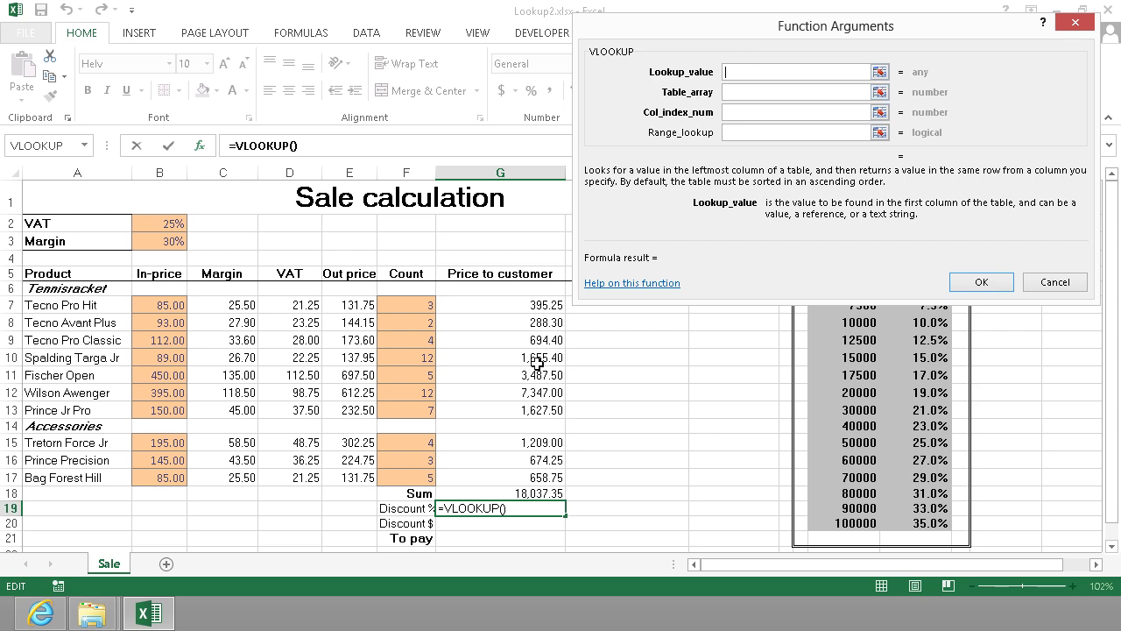
pyautogui.click(543, 493)
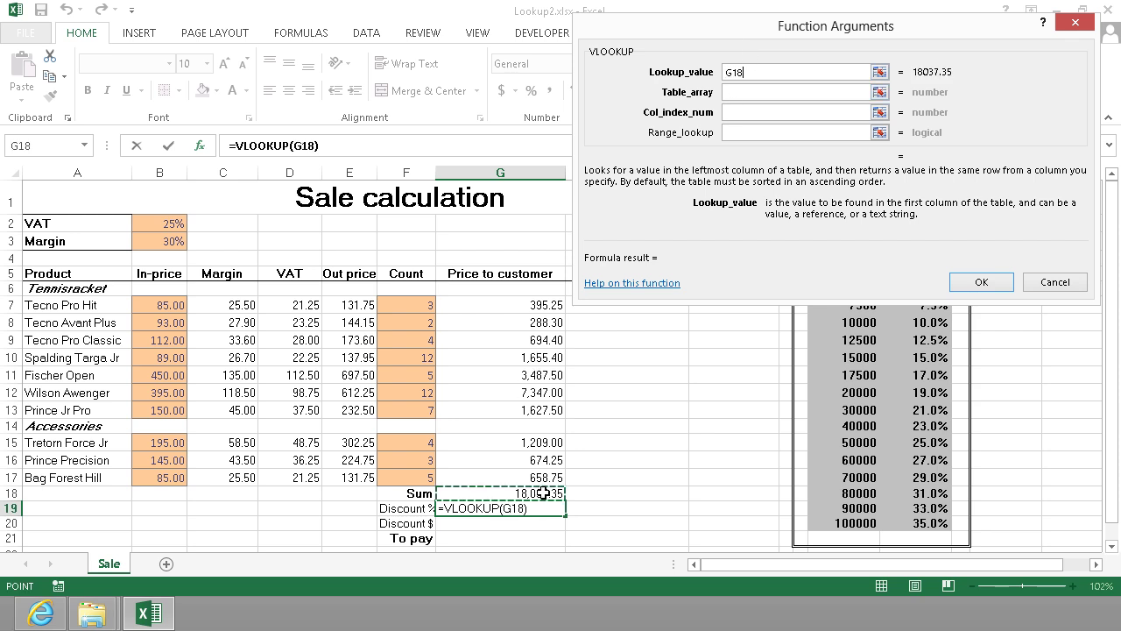
pyautogui.click(740, 92)
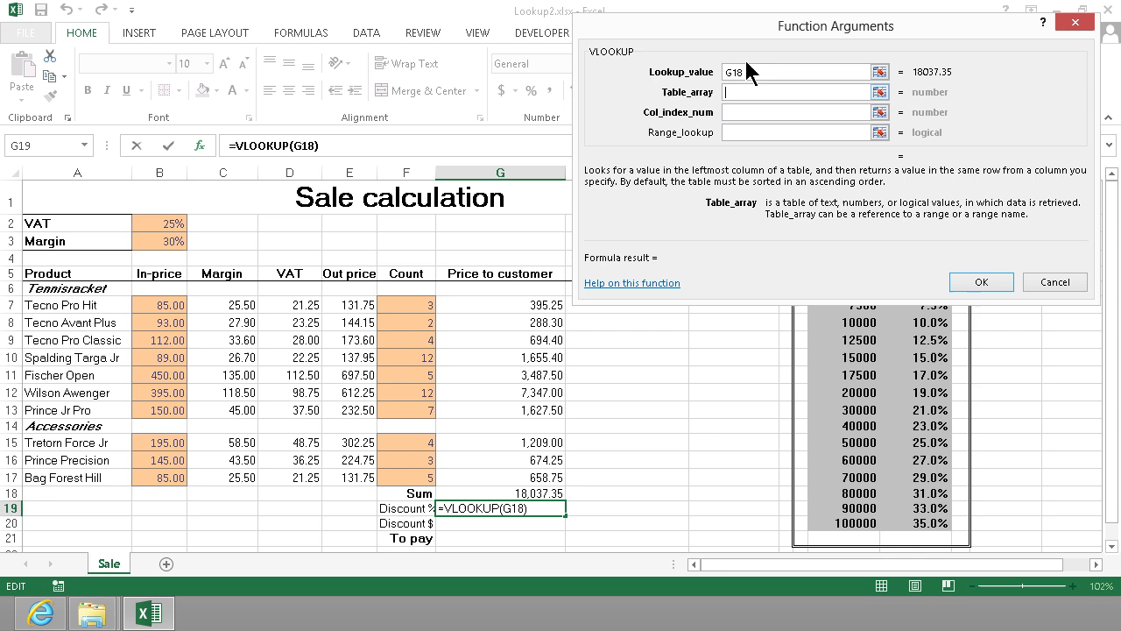
pyautogui.moveTo(742, 29); pyautogui.dragTo(447, 31)
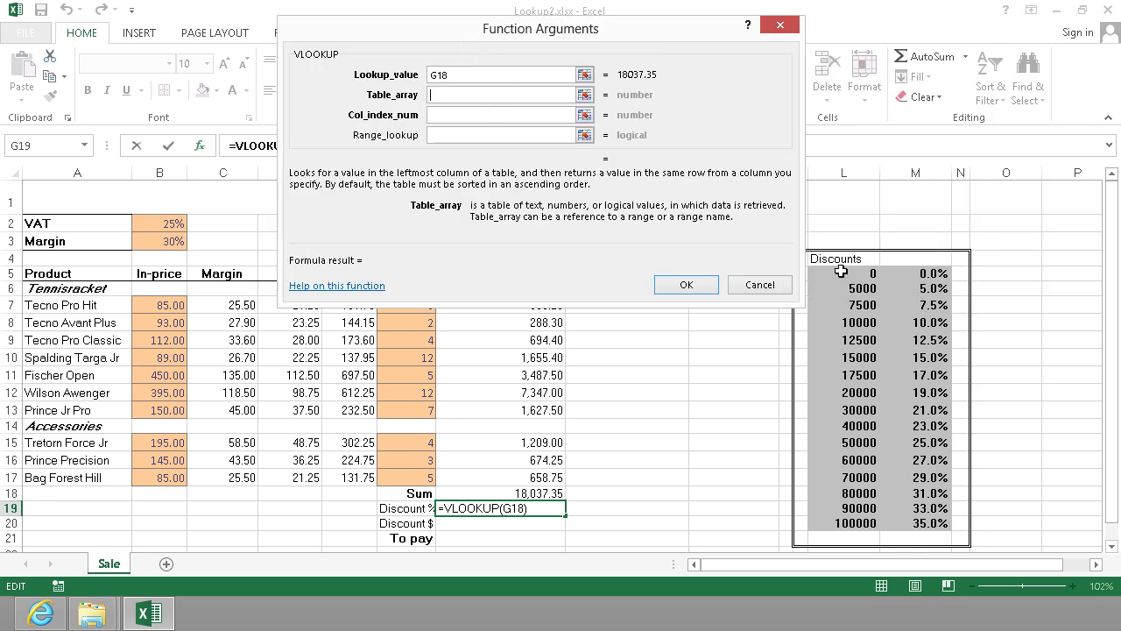
pyautogui.moveTo(844, 274); pyautogui.dragTo(921, 526)
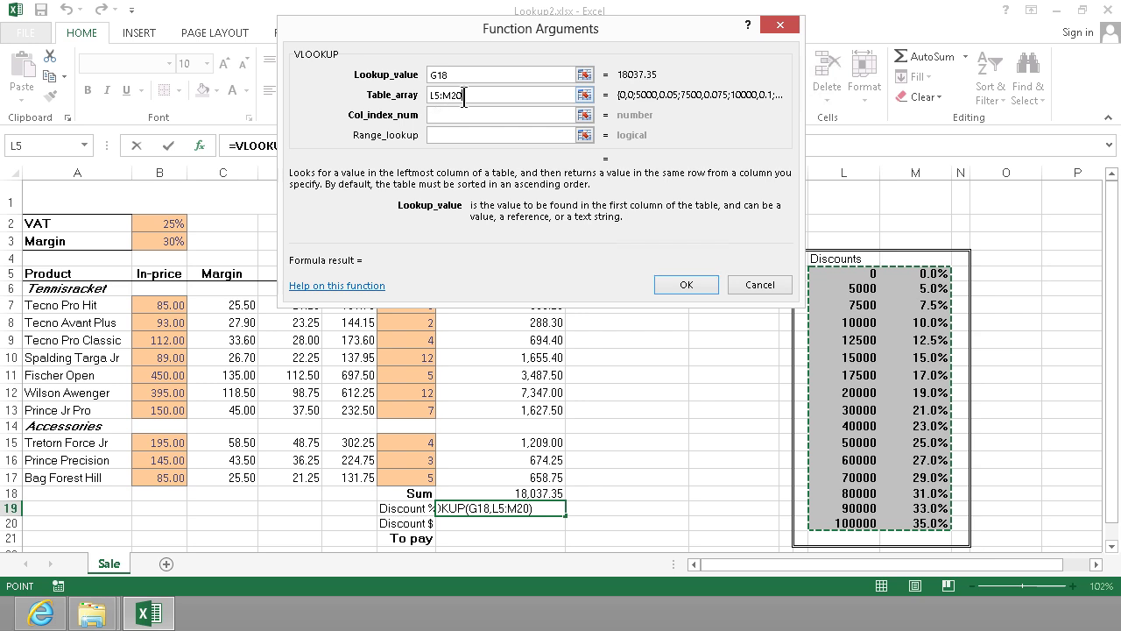
pyautogui.click(444, 117)
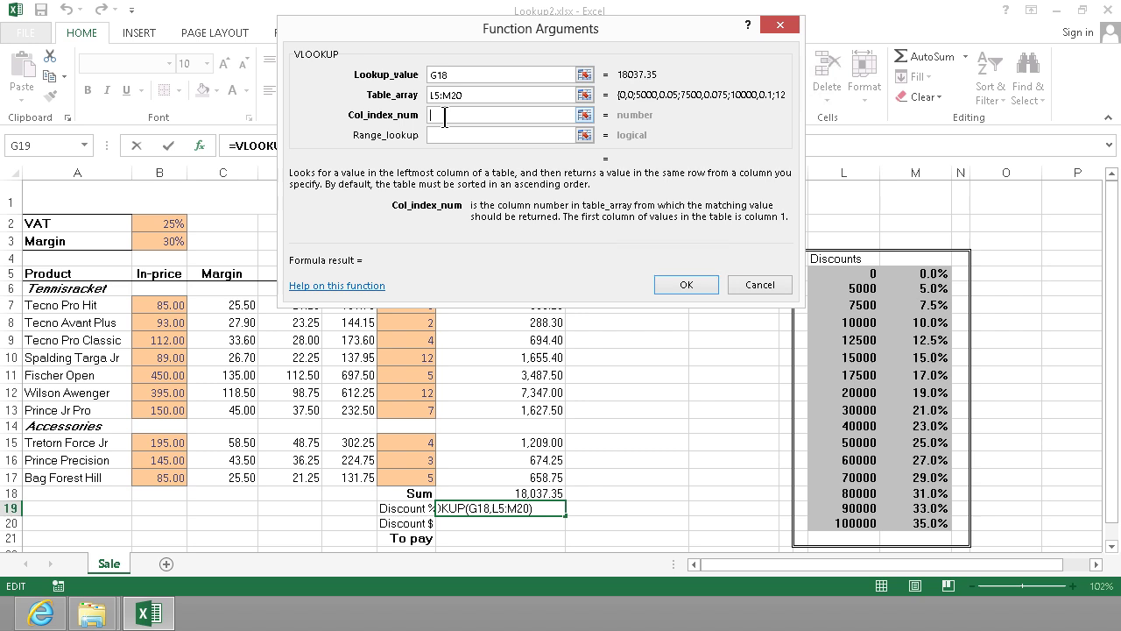
pyautogui.write('2')
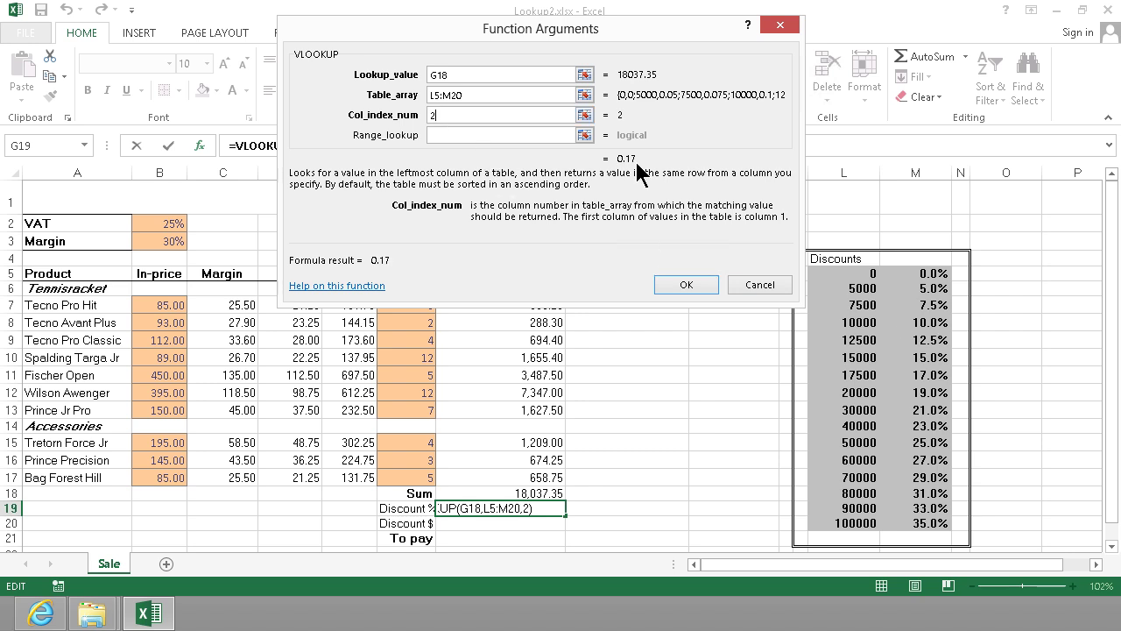
pyautogui.click(681, 287)
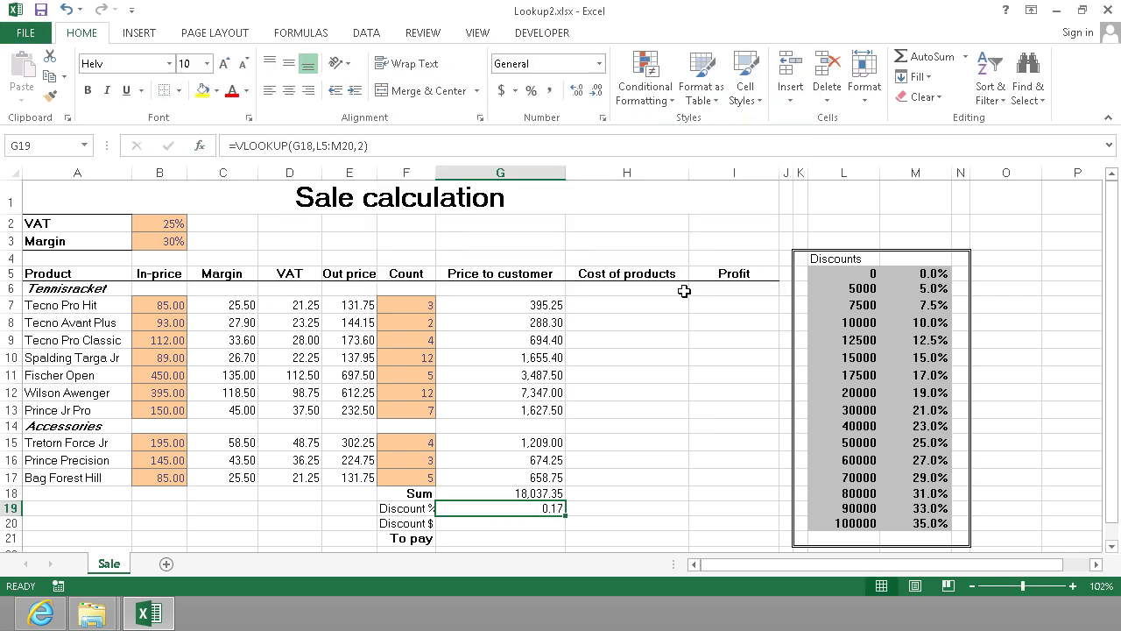
# Format the discount rate as 17% and compute Discount $ as =G18*G19 (3,066.35)
pyautogui.click(532, 91)
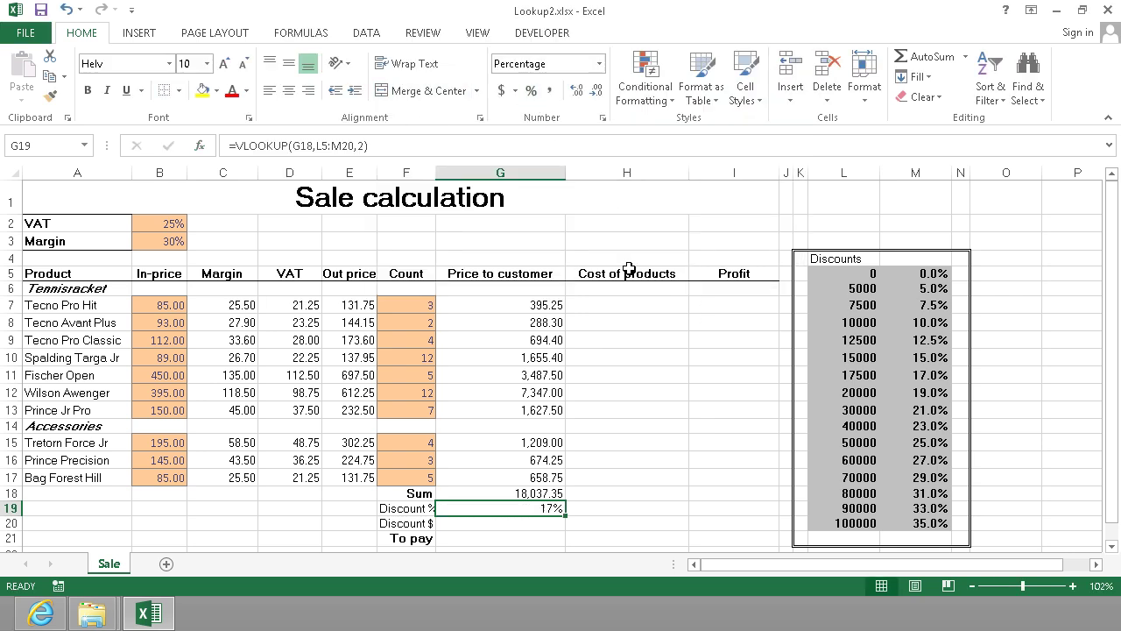
pyautogui.click(548, 524)
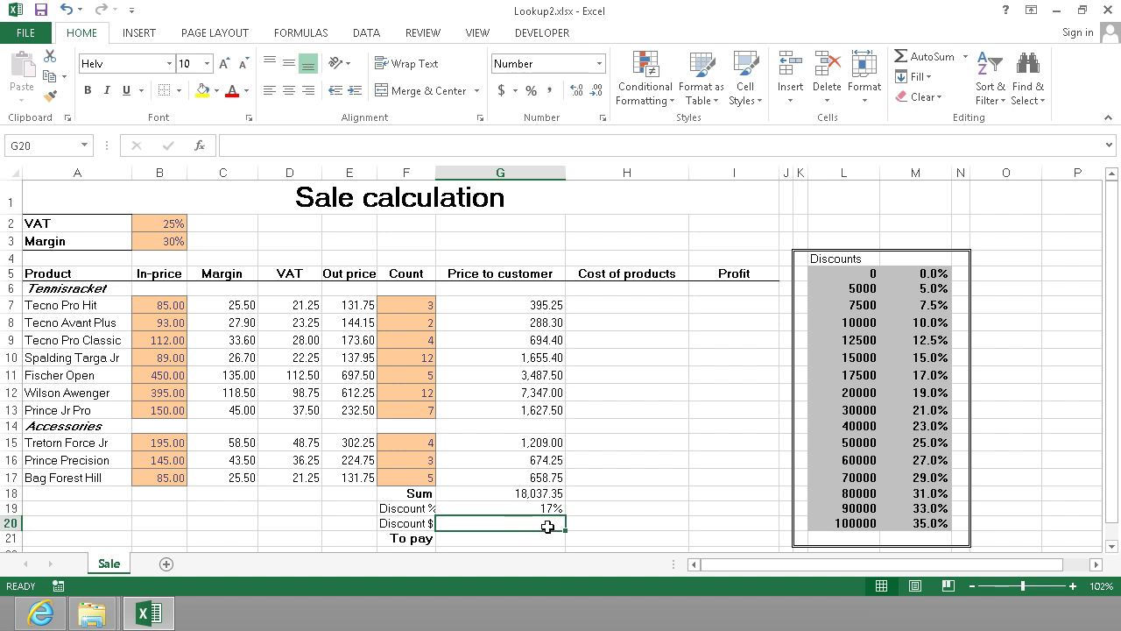
pyautogui.write('=')
pyautogui.press('Up')
pyautogui.press('Up')
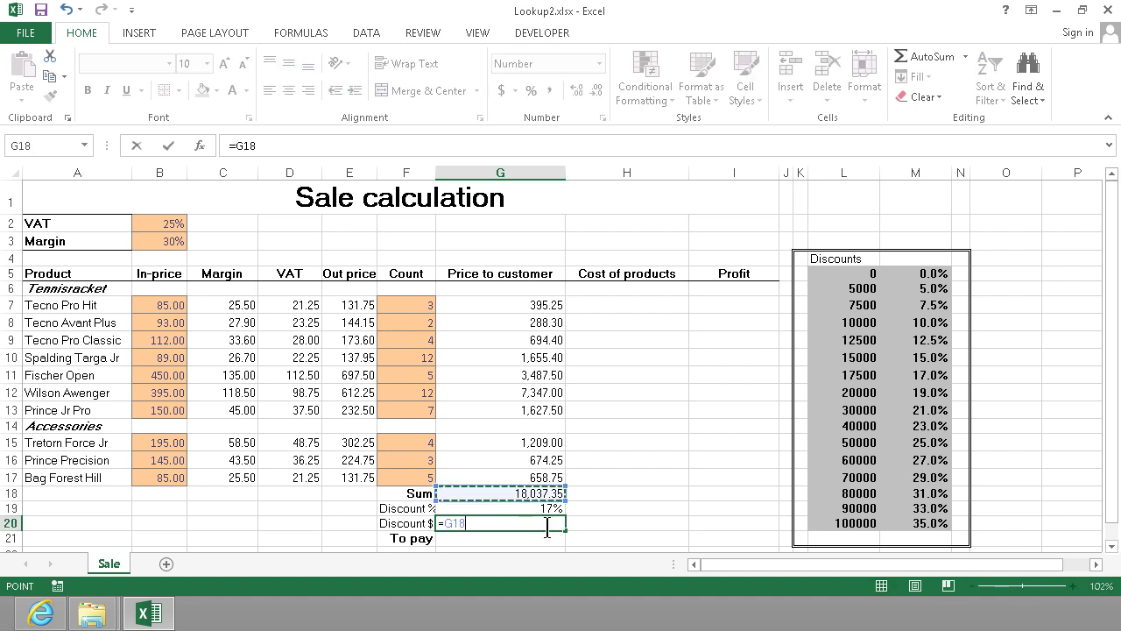
pyautogui.write('*')
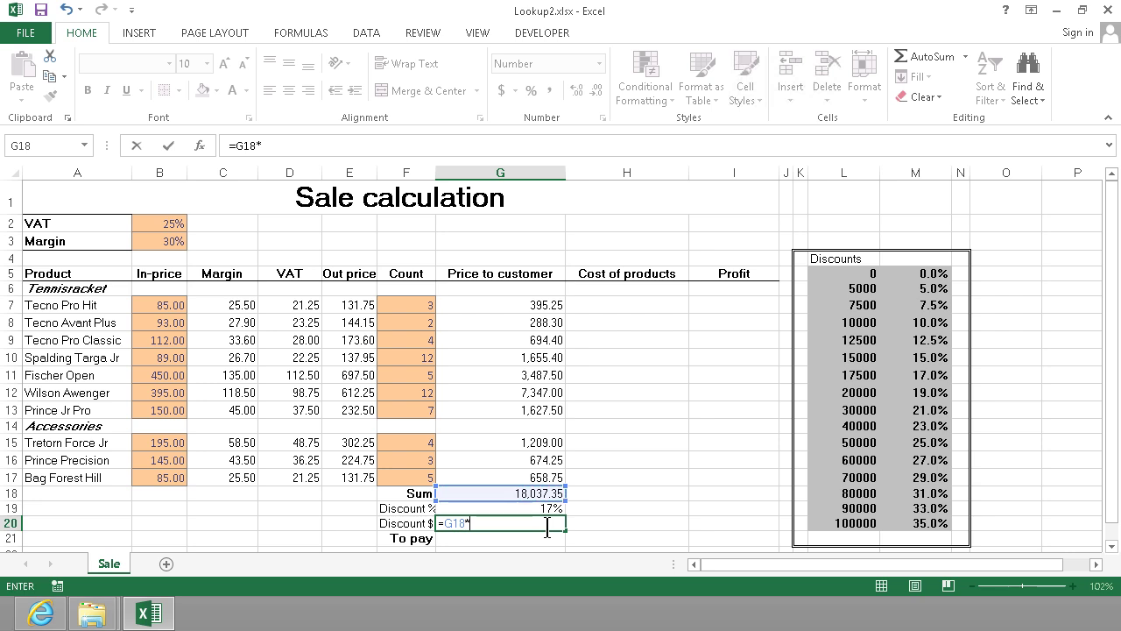
pyautogui.press('Up')
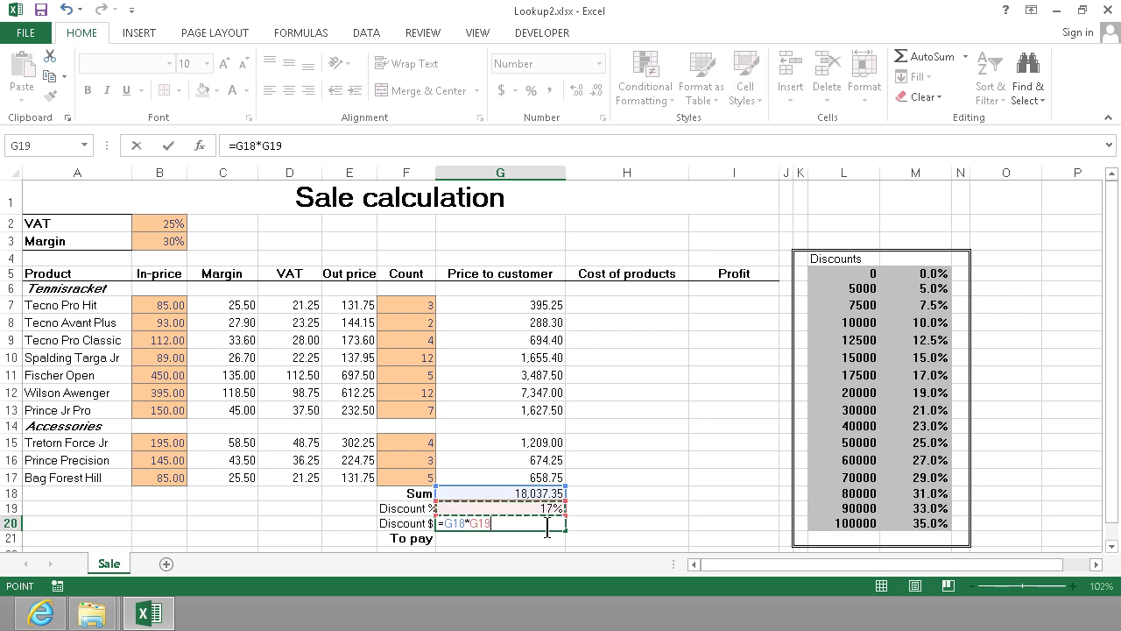
pyautogui.press('Return')
# Enter =G18-G20 in the To pay cell G21, giving 14,971.00
pyautogui.scroll(-1, 547, 526)
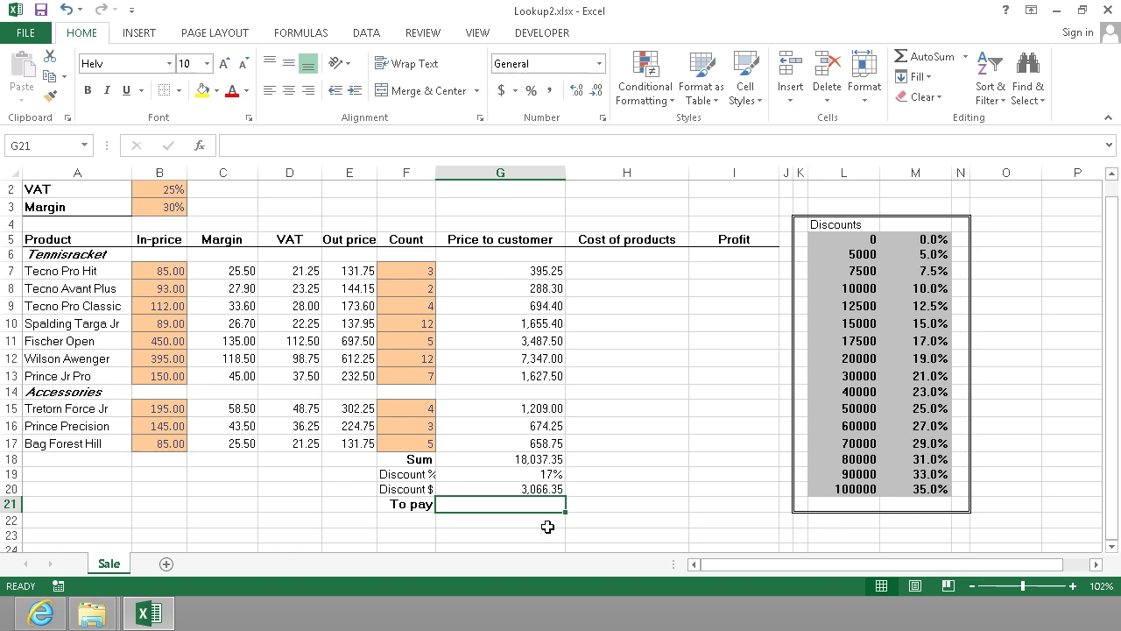
pyautogui.press('Up')
pyautogui.press('Up')
pyautogui.press('Up')
pyautogui.press('Up')
pyautogui.press('Up')
pyautogui.press('Up')
pyautogui.press('Up')
pyautogui.press('Up')
pyautogui.press('Up')
pyautogui.press('Up')
pyautogui.hotkey('ctrl', 'Home')
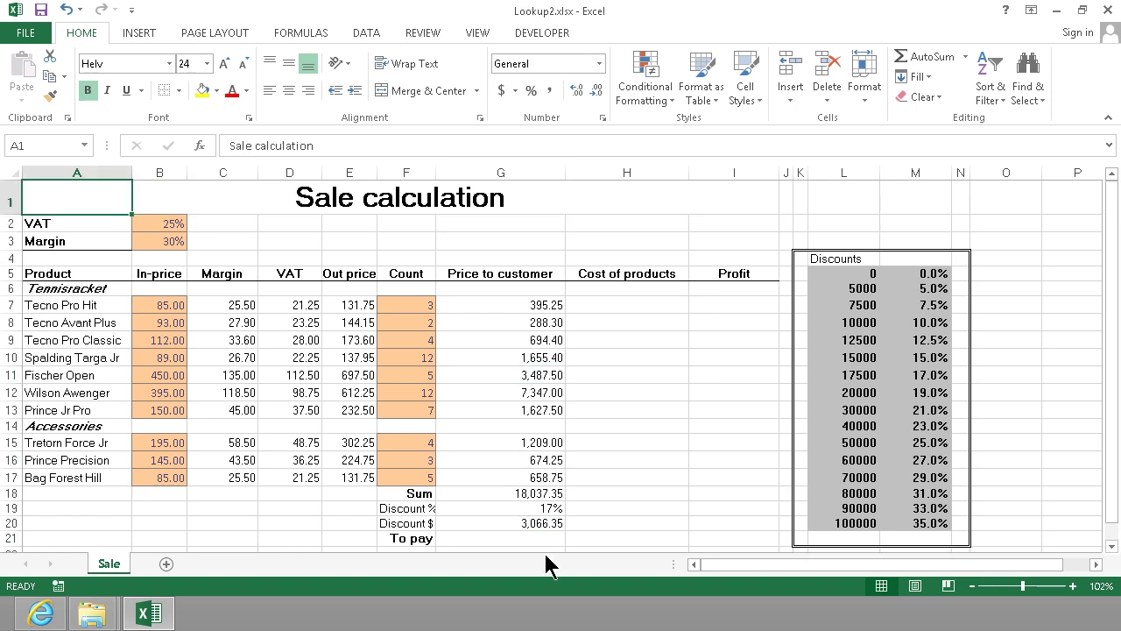
pyautogui.press('Down')
pyautogui.click(506, 540)
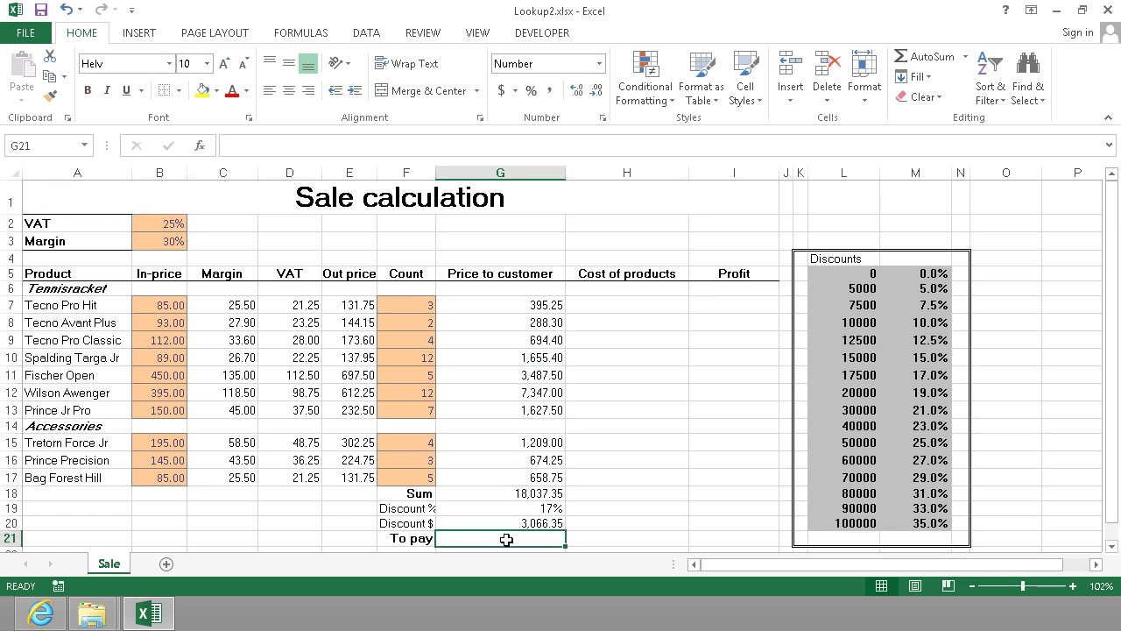
pyautogui.write('=')
pyautogui.press('Up')
pyautogui.press('Up')
pyautogui.press('Up')
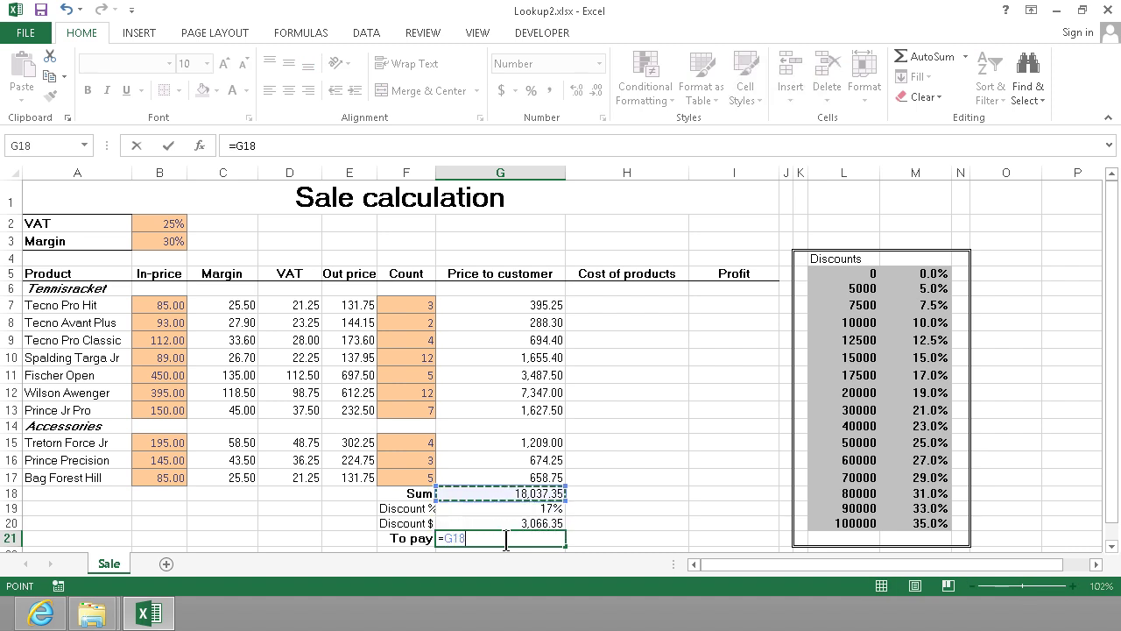
pyautogui.write('-')
pyautogui.press('Up')
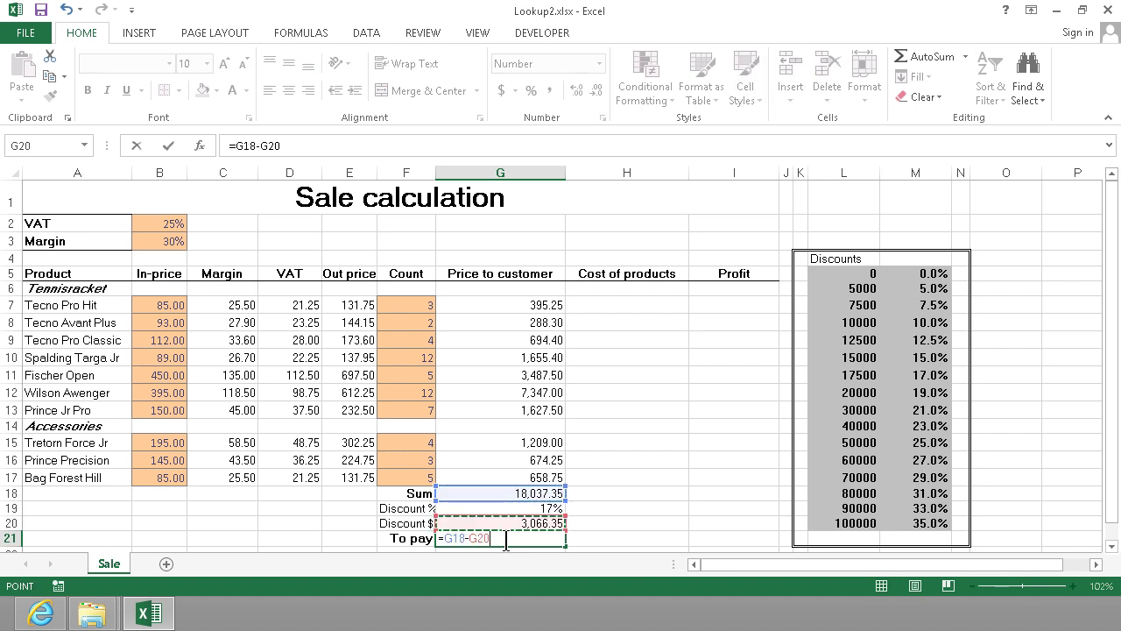
pyautogui.press('Return')
# Enter the cost formula =F7*B7 in H7 and fill it down to H17
pyautogui.hotkey('ctrl', 'Home')
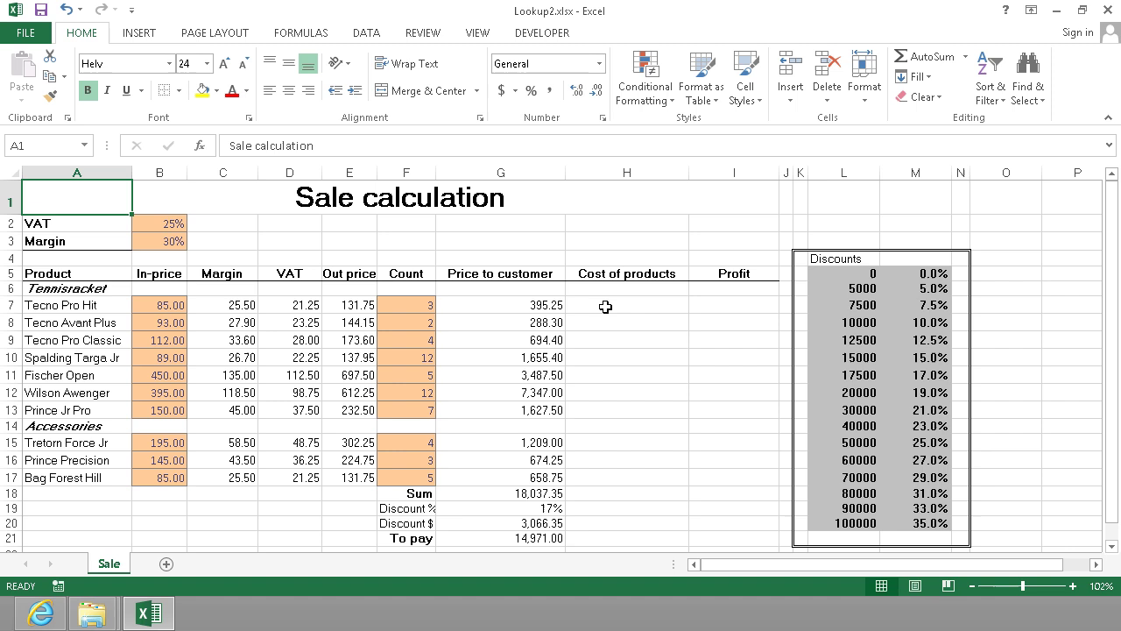
pyautogui.click(605, 305)
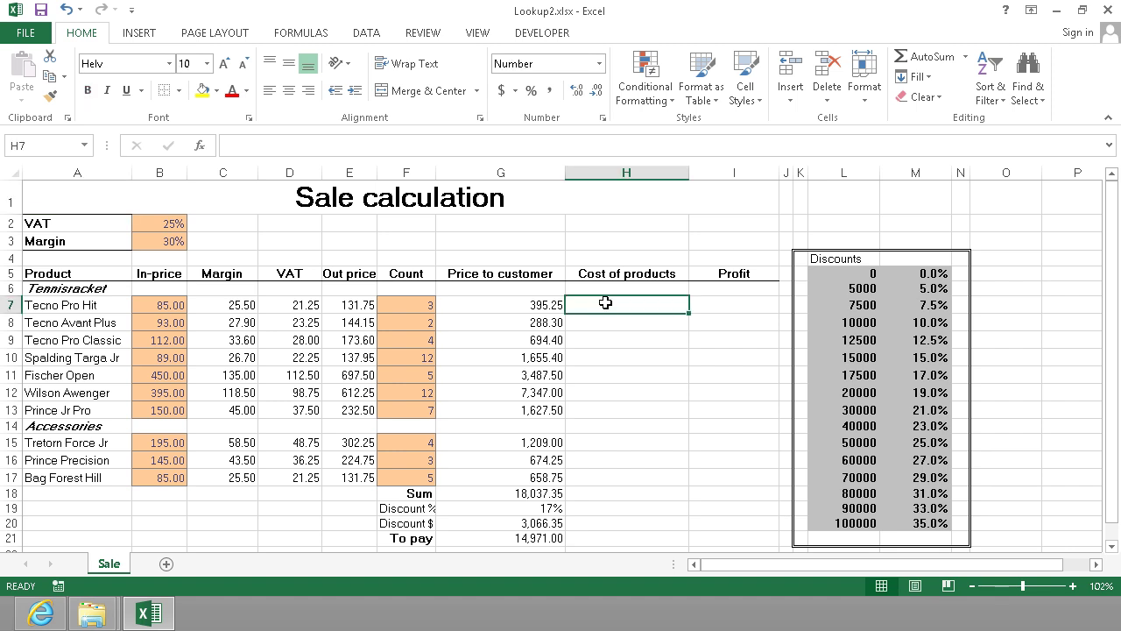
pyautogui.write('=')
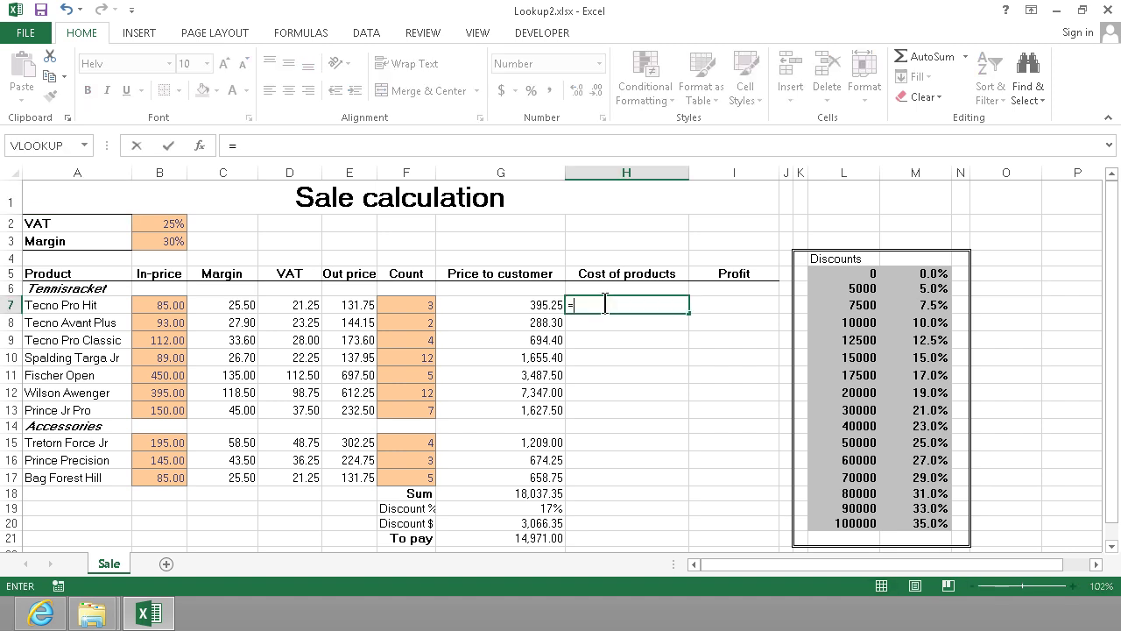
pyautogui.click(421, 302)
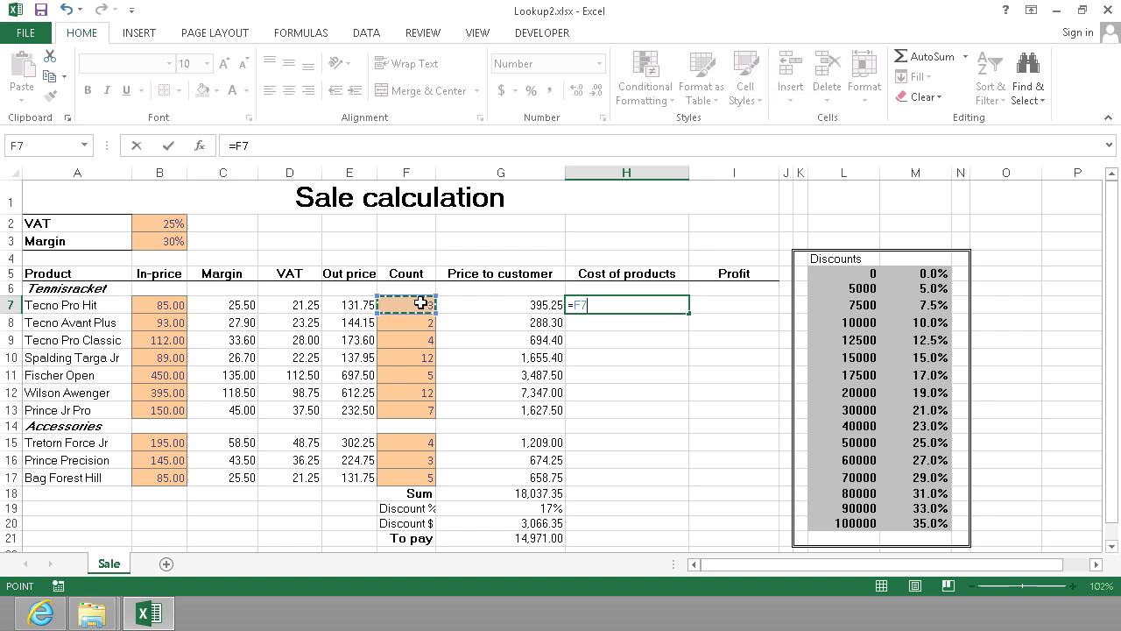
pyautogui.write('*')
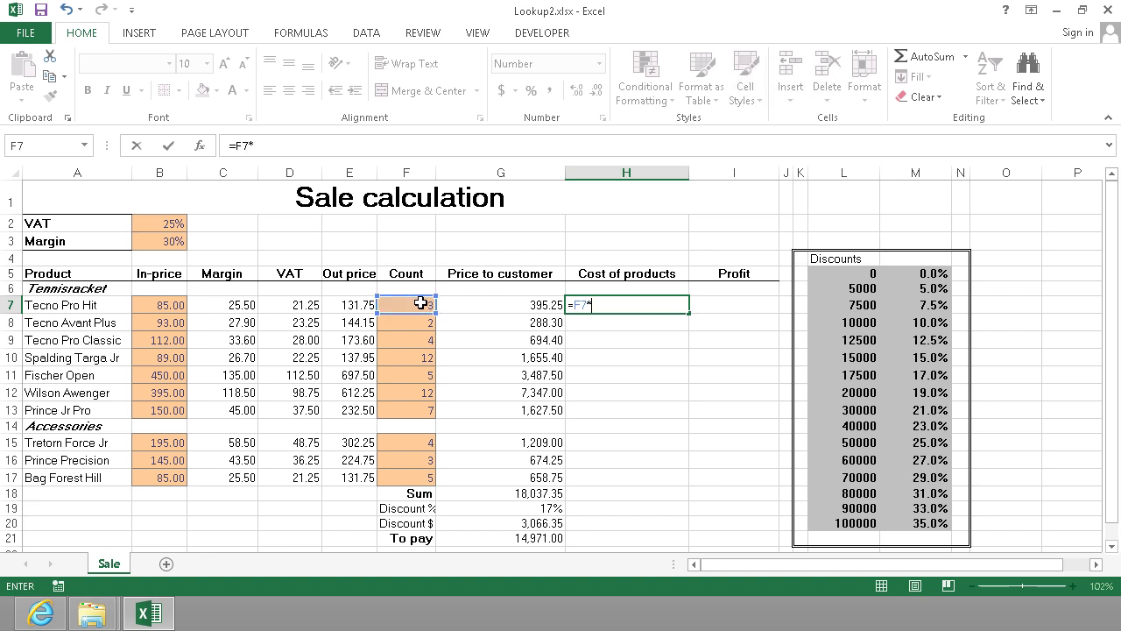
pyautogui.click(162, 306)
pyautogui.press('Return')
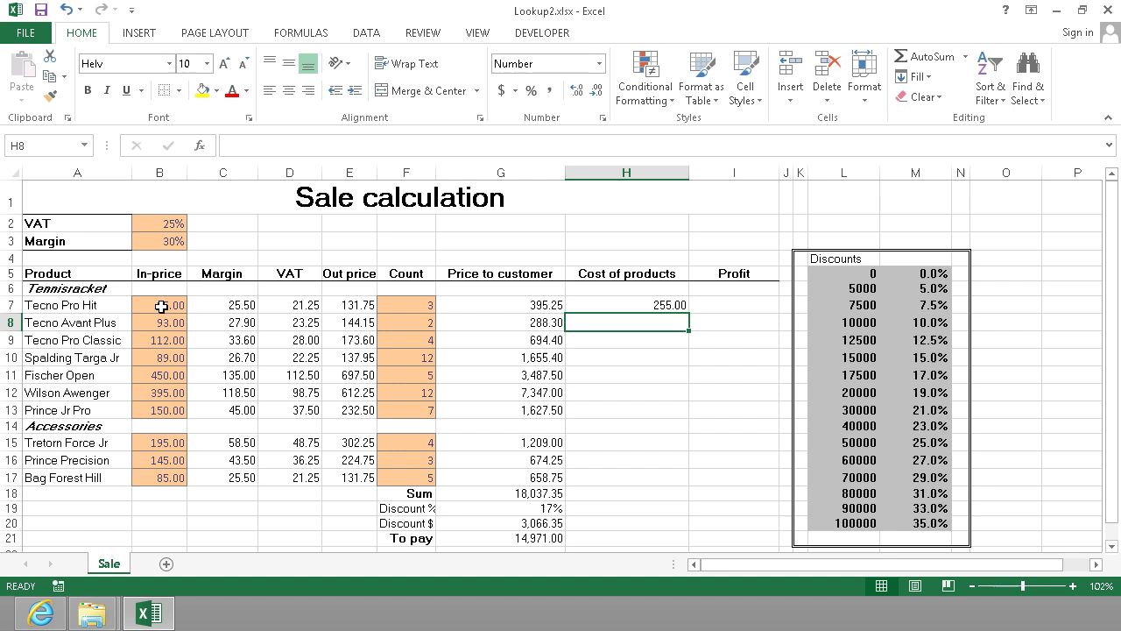
pyautogui.click(650, 304)
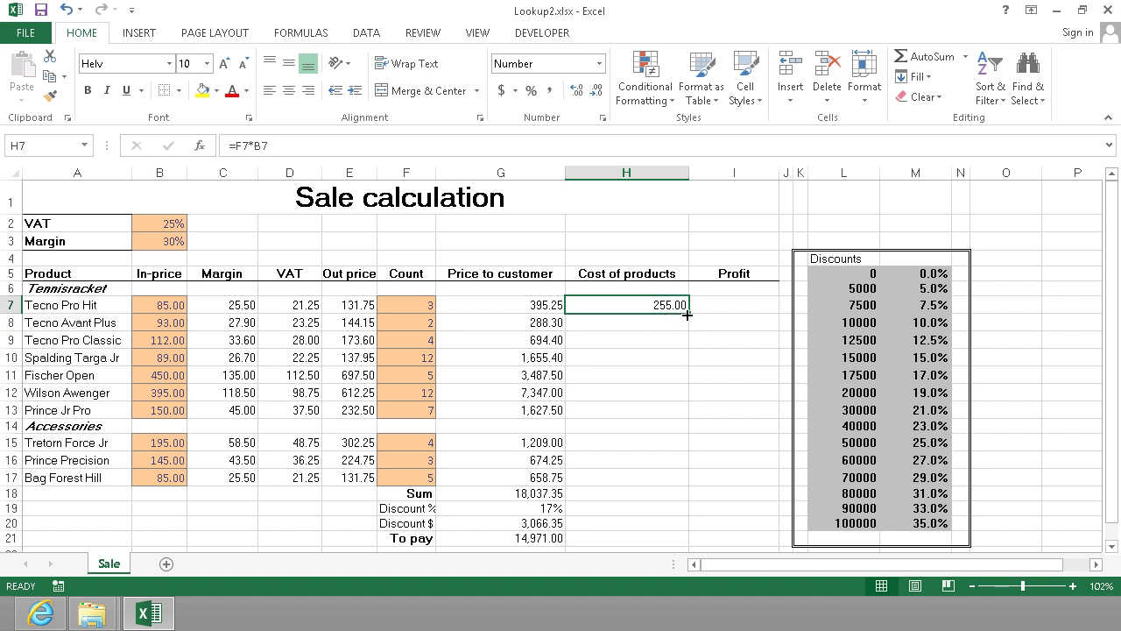
pyautogui.moveTo(688, 313); pyautogui.dragTo(673, 484)
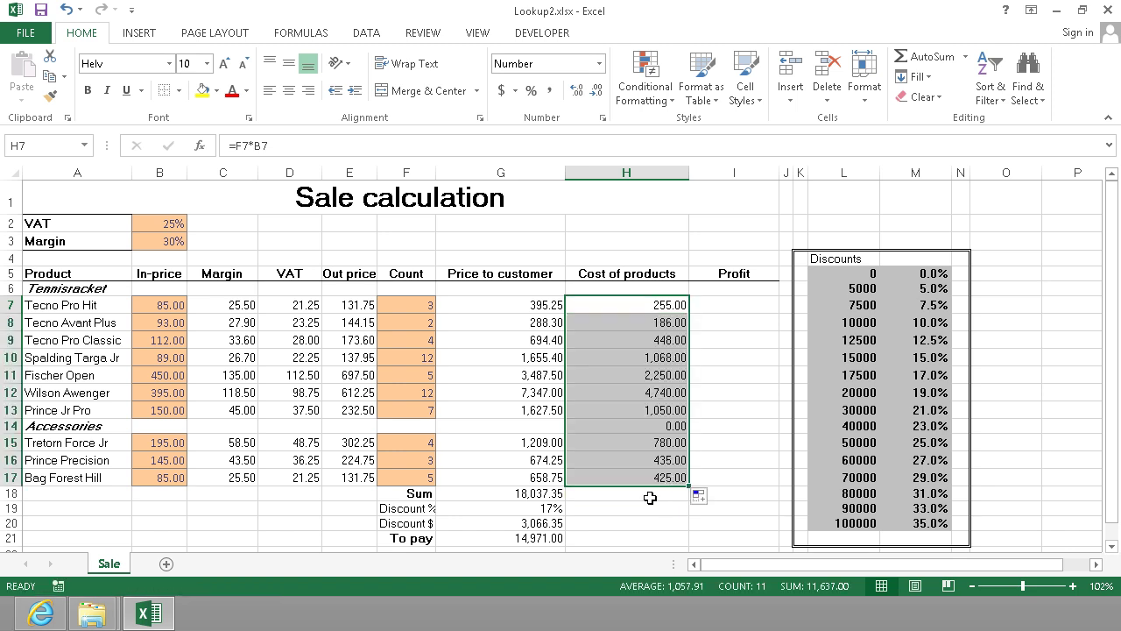
# AutoSum the costs in H18 to 11,637.00 and clear the Accessories row cell H14
pyautogui.click(650, 498)
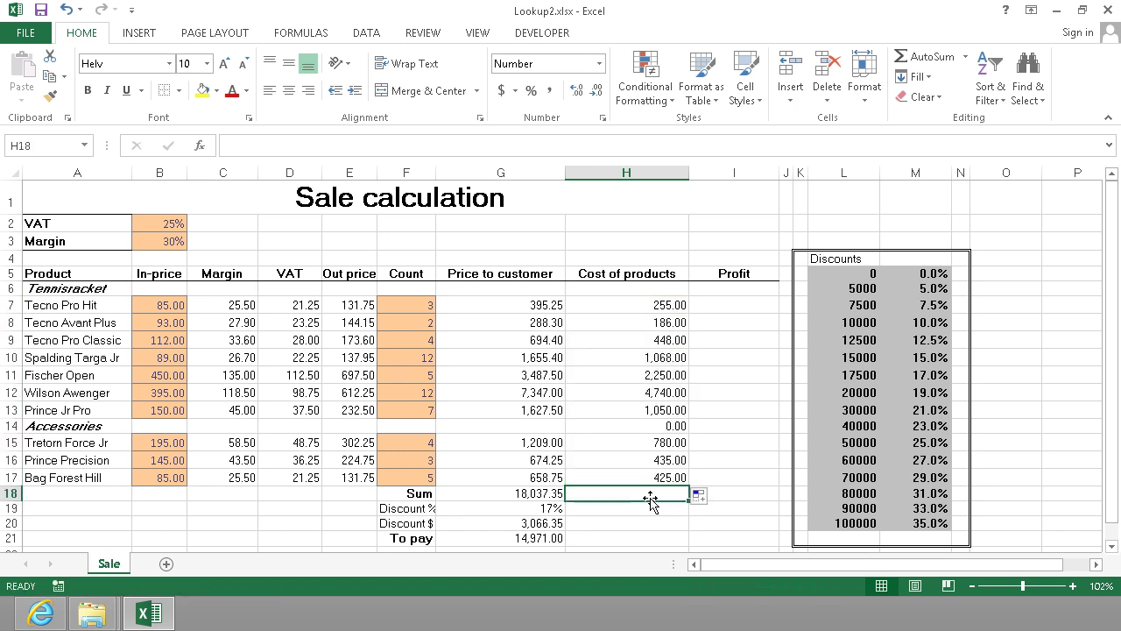
pyautogui.click(926, 56)
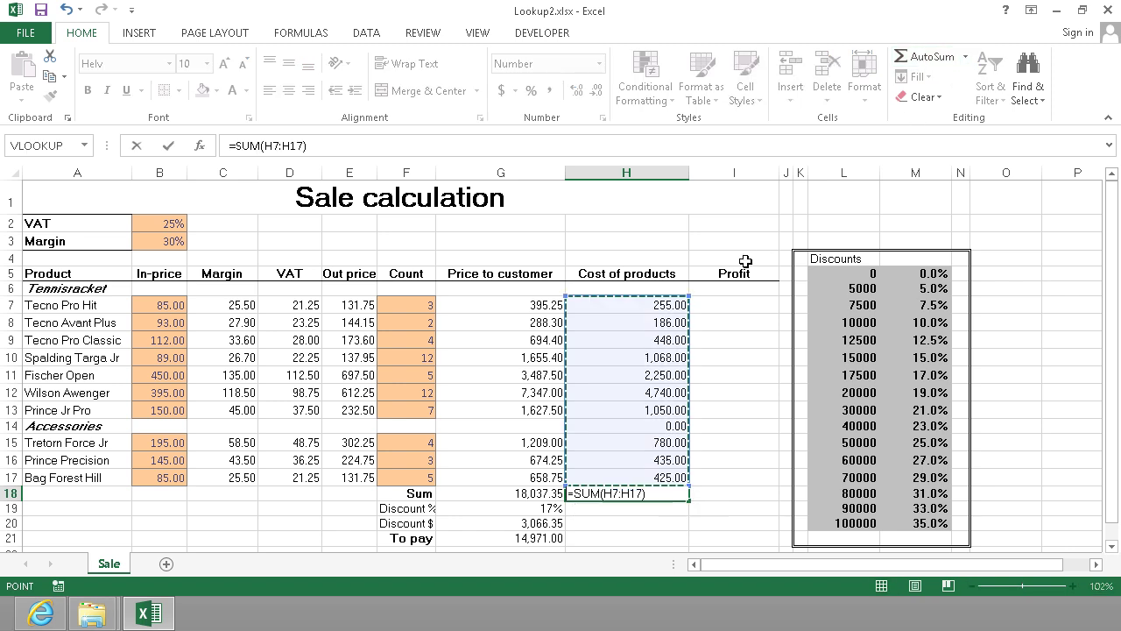
pyautogui.press('Return')
pyautogui.click(675, 424)
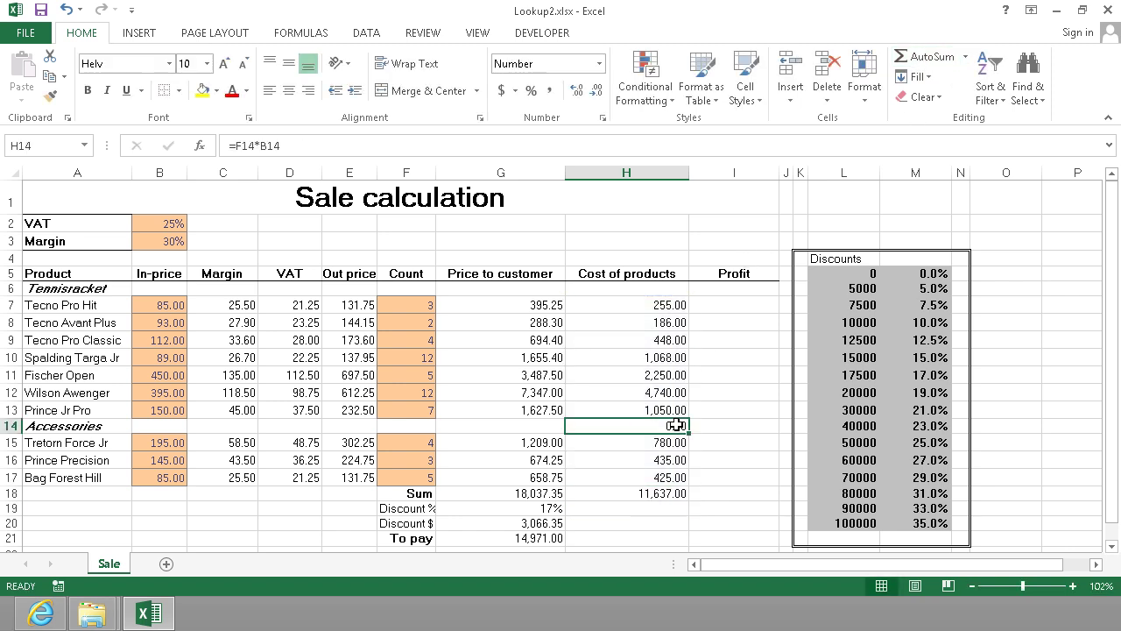
pyautogui.press('Delete')
# Enter the profit formula =G7-H7-D7*F7 in I7
pyautogui.click(730, 307)
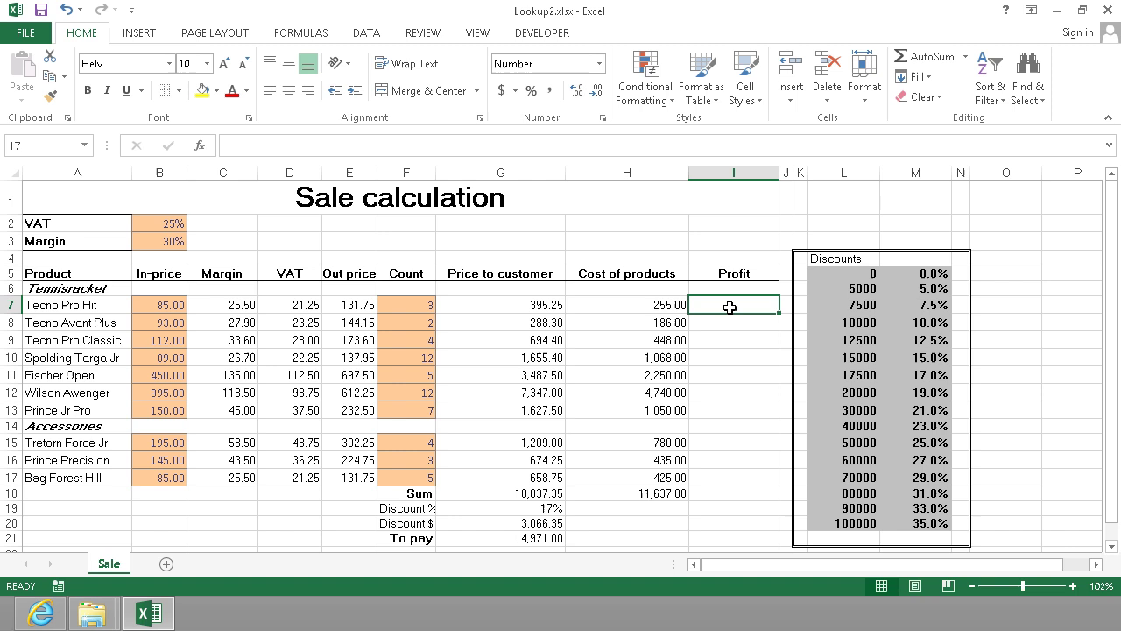
pyautogui.write('=')
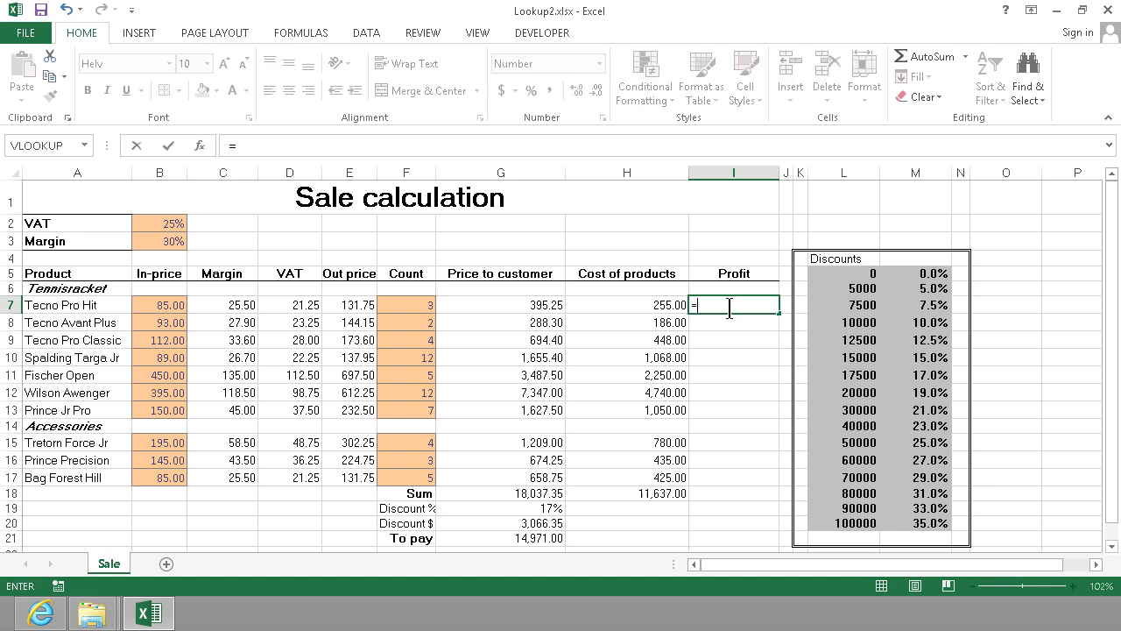
pyautogui.press('Left')
pyautogui.press('Left')
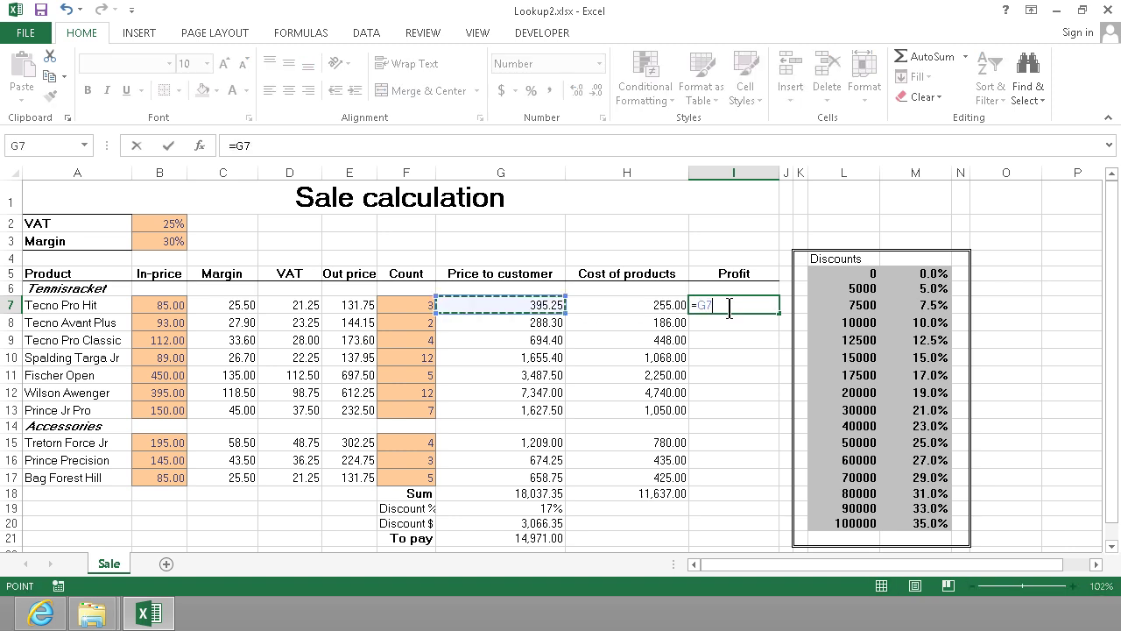
pyautogui.write('-')
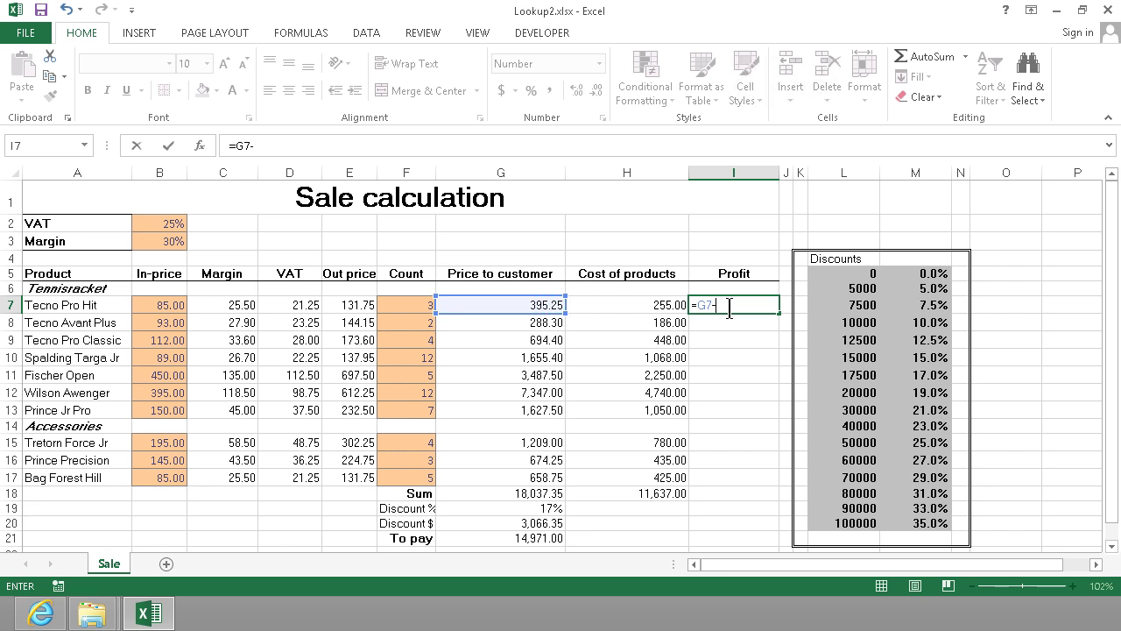
pyautogui.press('Left')
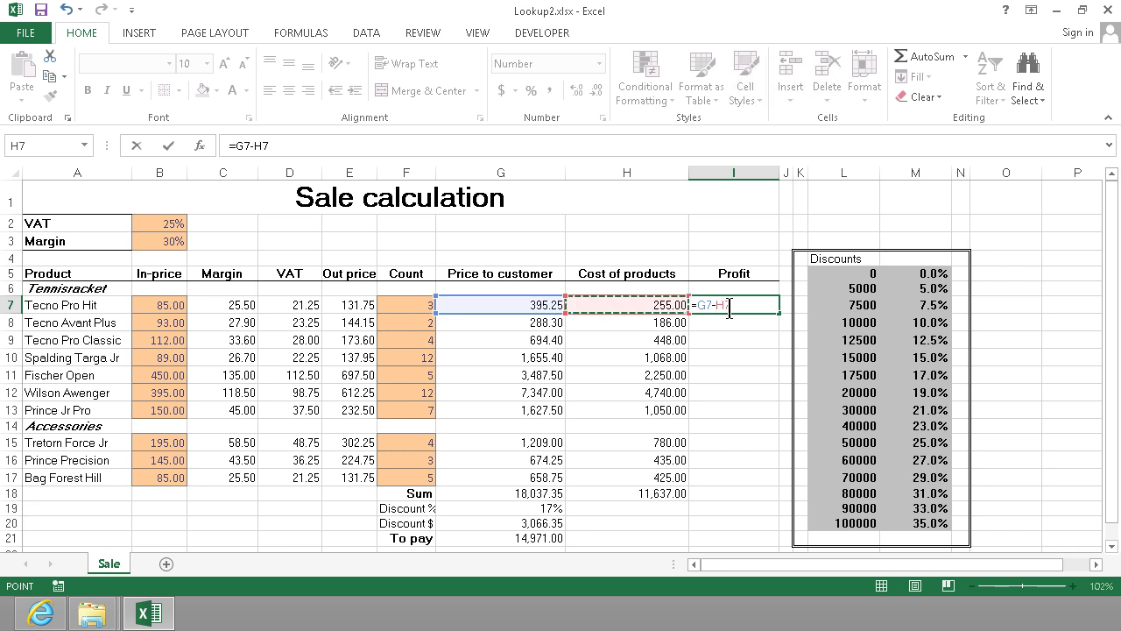
pyautogui.write('-')
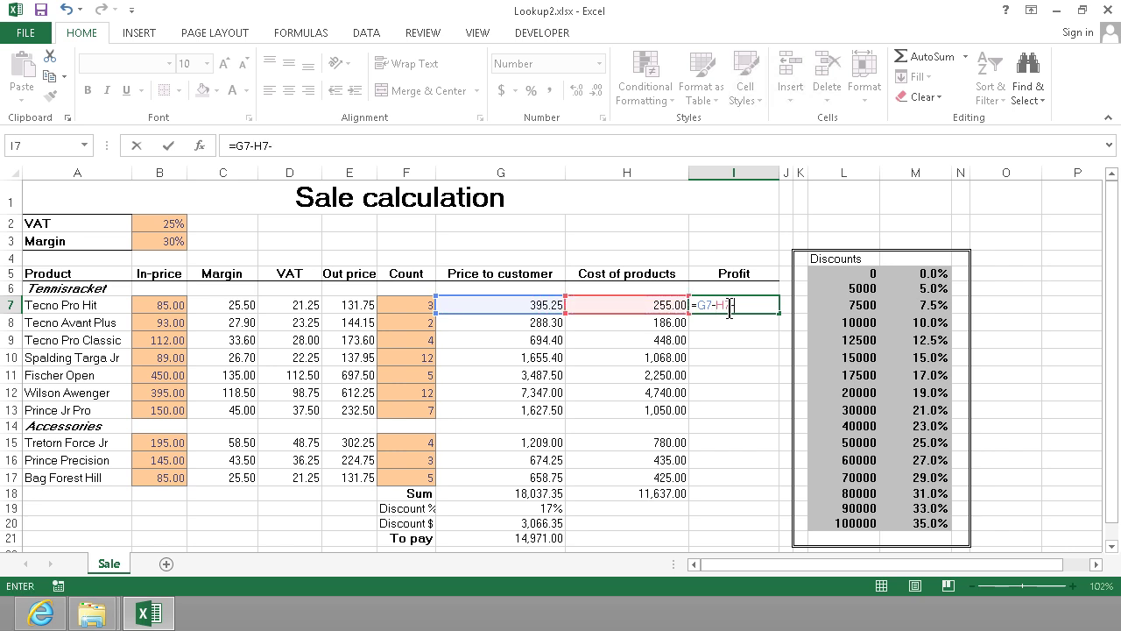
pyautogui.click(305, 309)
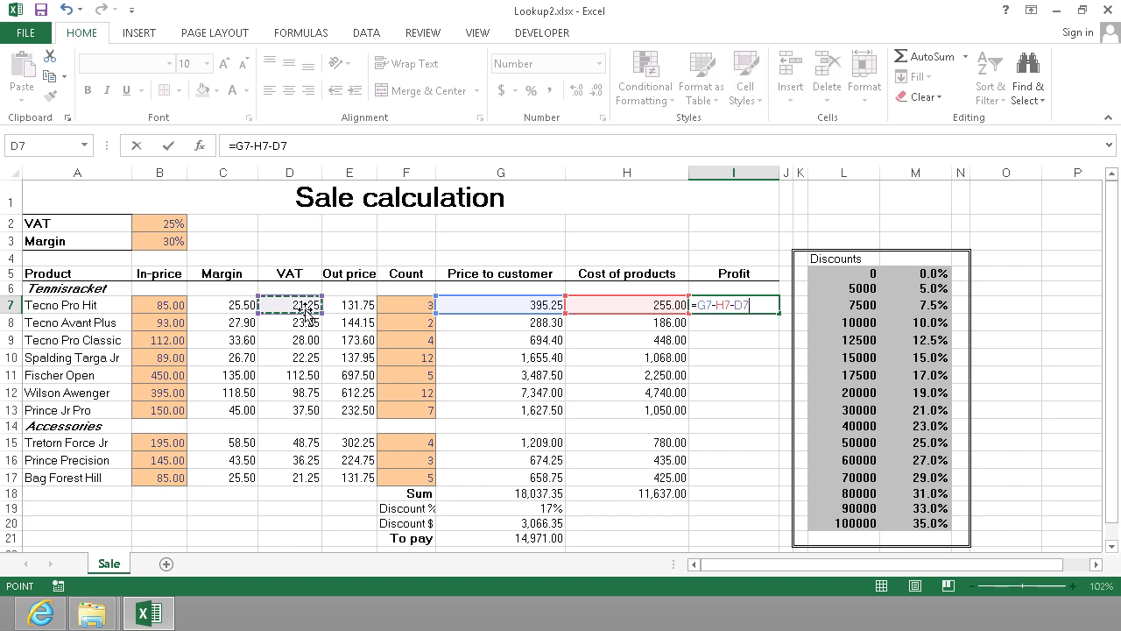
pyautogui.write('*')
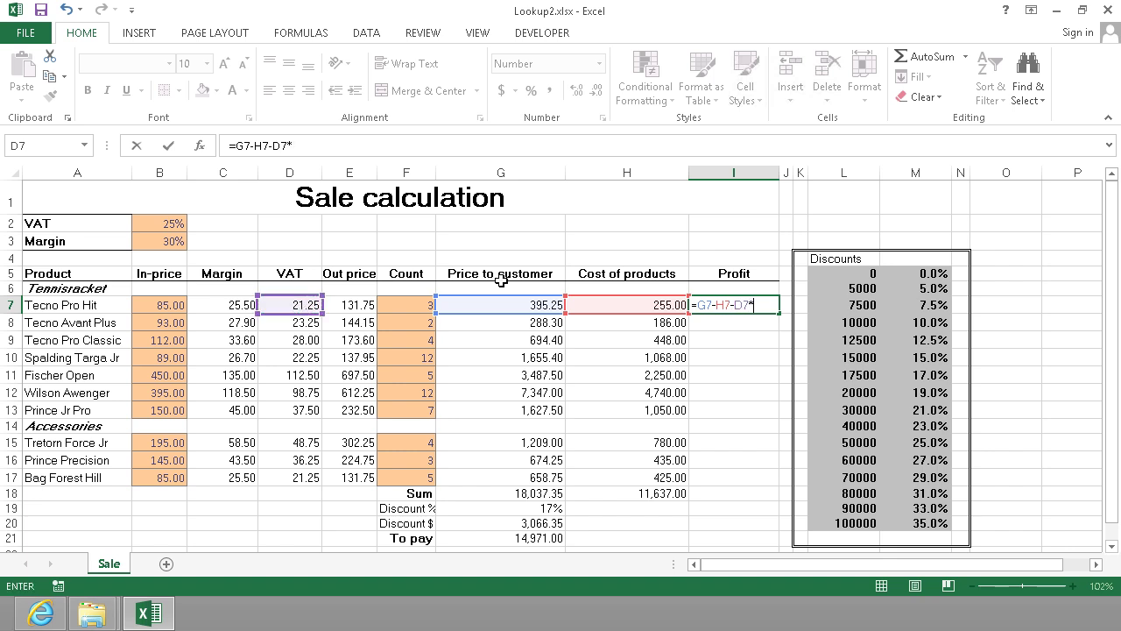
pyautogui.click(409, 301)
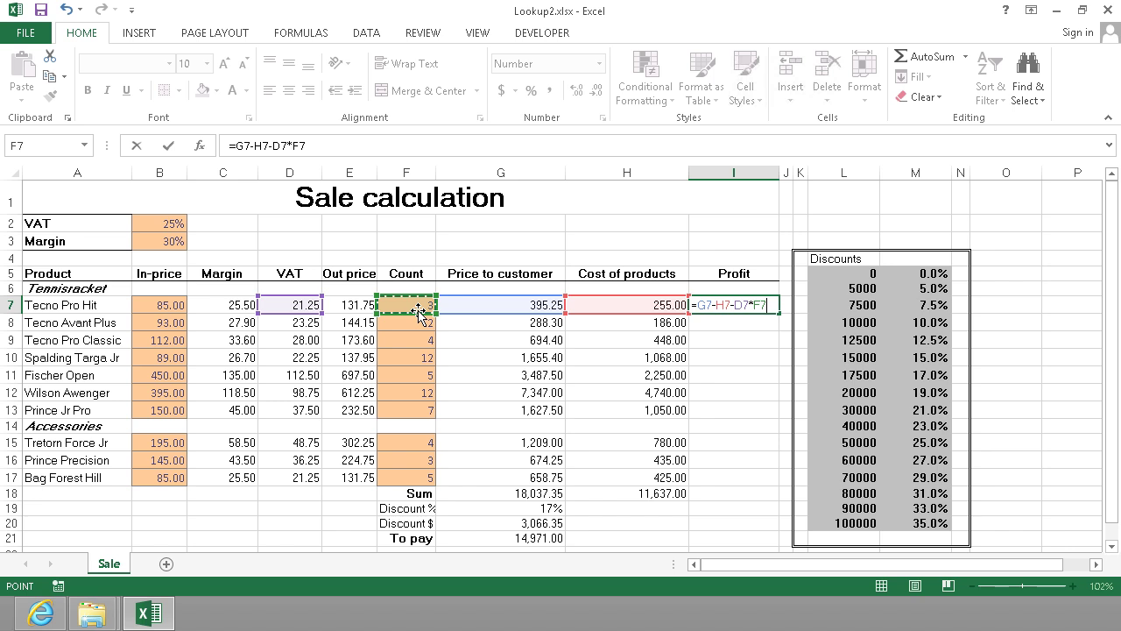
pyautogui.press('Return')
# Copy the profit formula down to I17 and AutoSum the profits in I18
pyautogui.click(757, 304)
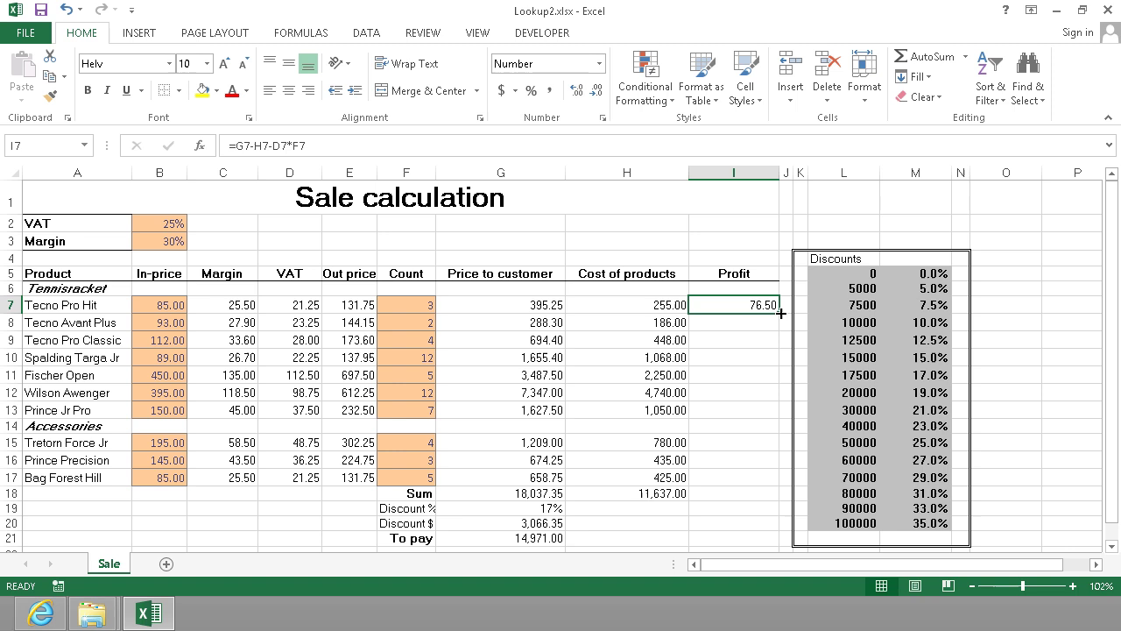
pyautogui.moveTo(779, 311); pyautogui.dragTo(758, 482)
pyautogui.click(751, 493)
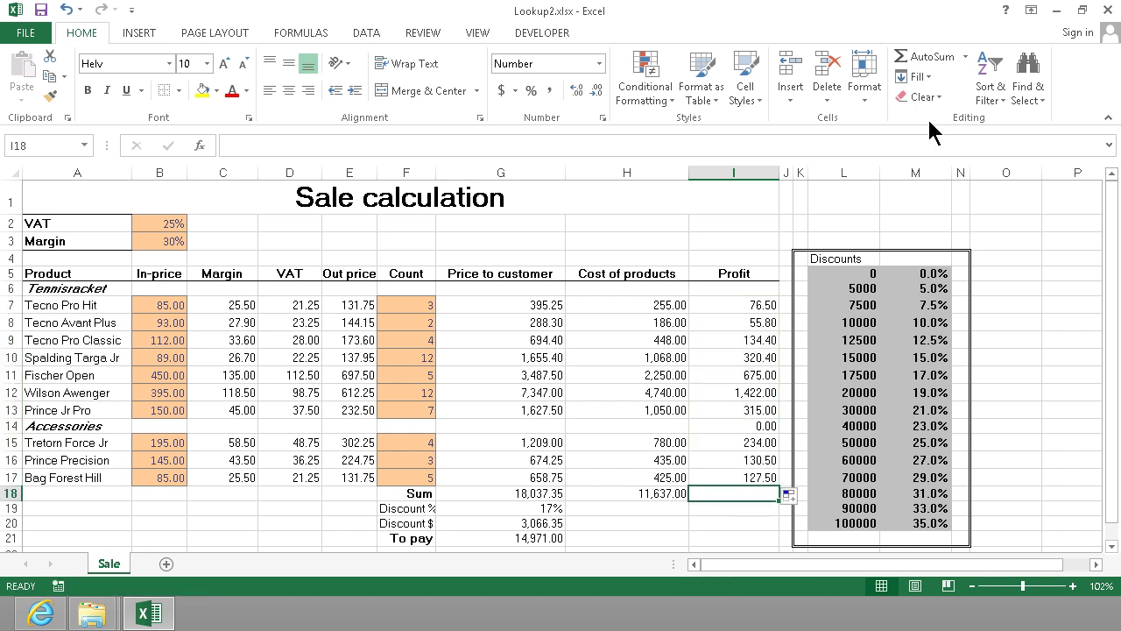
pyautogui.click(929, 58)
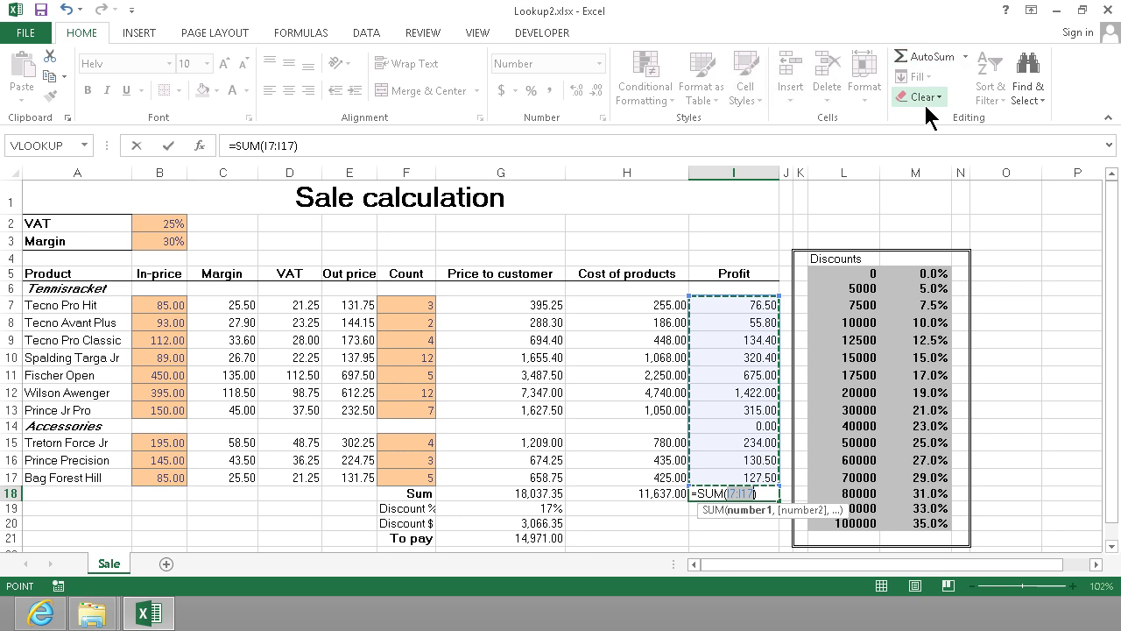
pyautogui.press('Return')
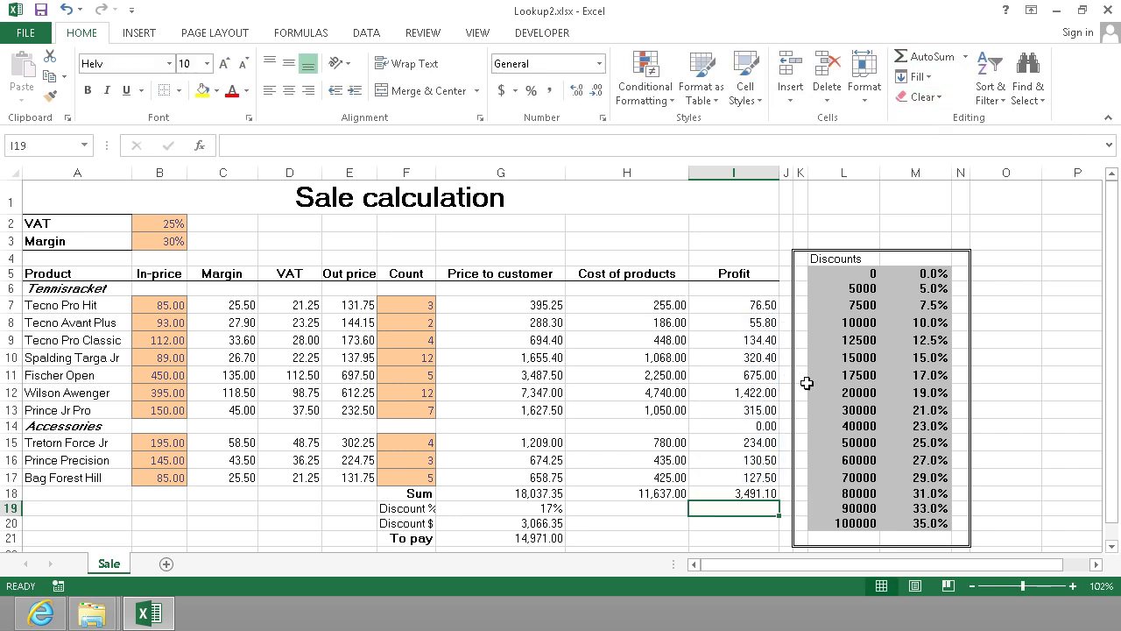
# Clear the profit formula from the Accessories row cell I14
pyautogui.click(762, 426)
pyautogui.press('Delete')
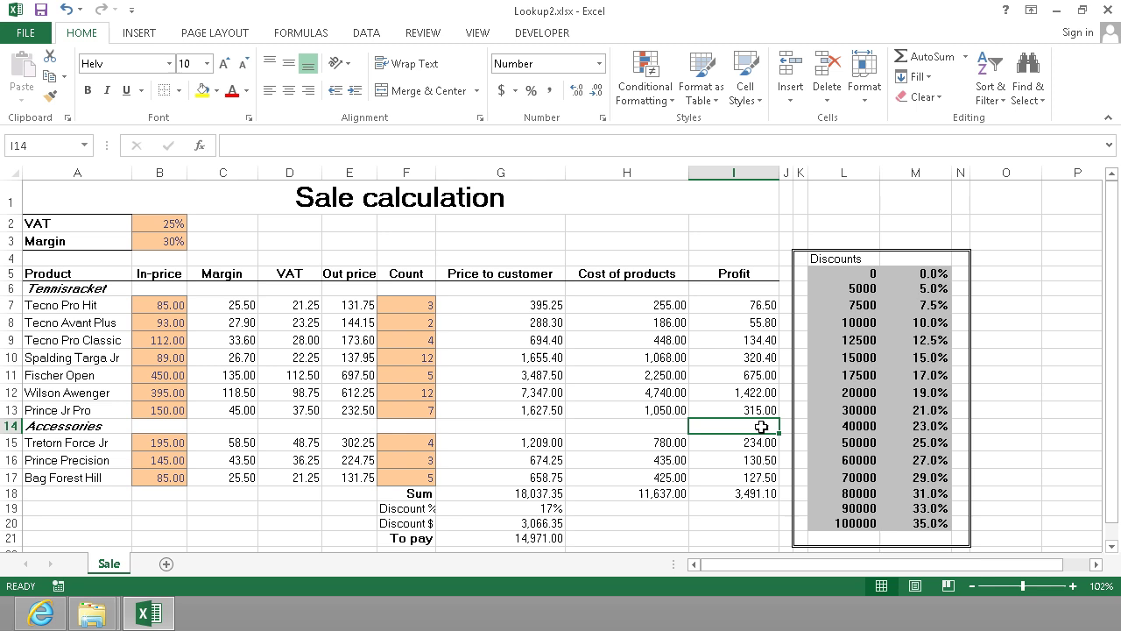
pyautogui.press('Down')
pyautogui.press('Down')
pyautogui.press('Down')
pyautogui.press('Down')
pyautogui.press('Down')
pyautogui.press('Down')
pyautogui.press('Down')
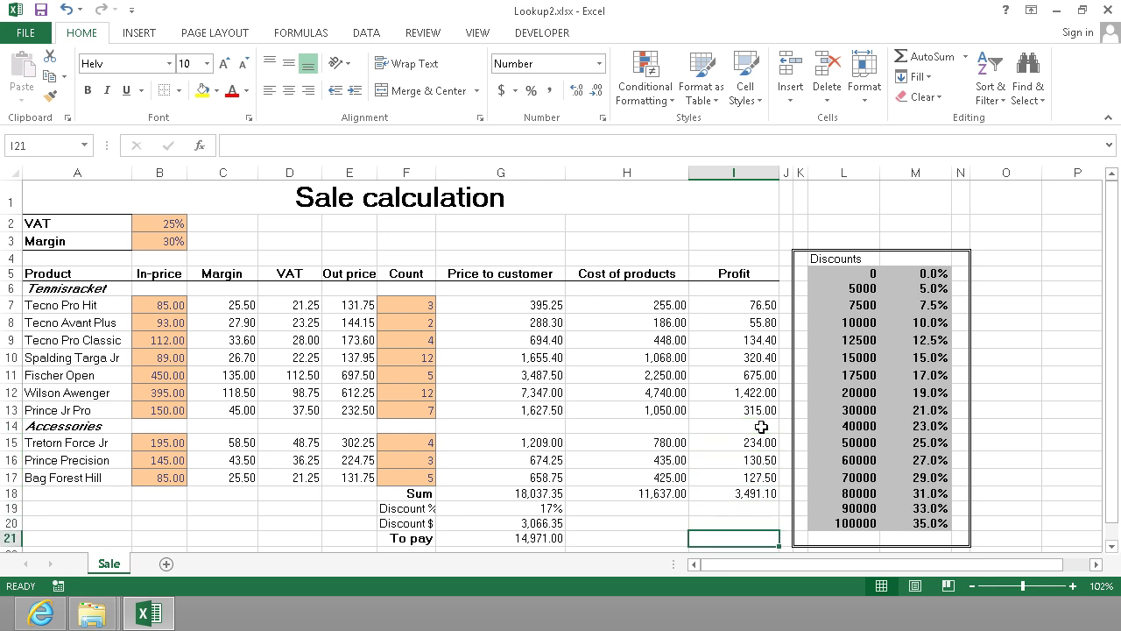
# Format the price, cost and profit figures G7:I18 as whole-dollar accounting currency
pyautogui.press('Up')
pyautogui.press('Up')
pyautogui.press('Up')
pyautogui.press('Up')
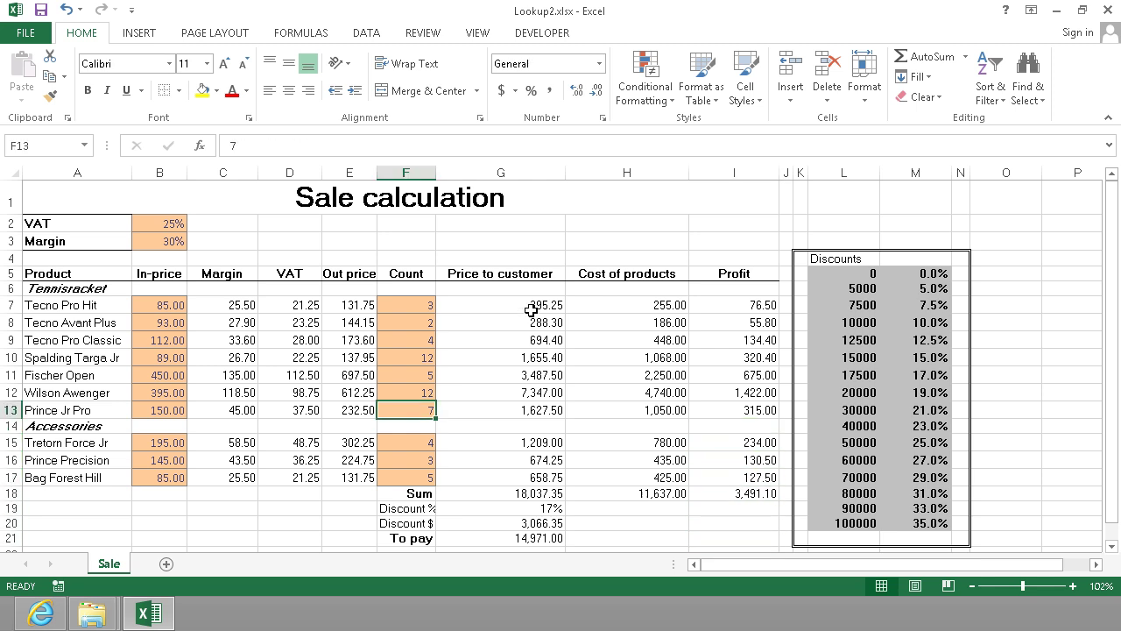
pyautogui.moveTo(501, 302); pyautogui.dragTo(711, 492)
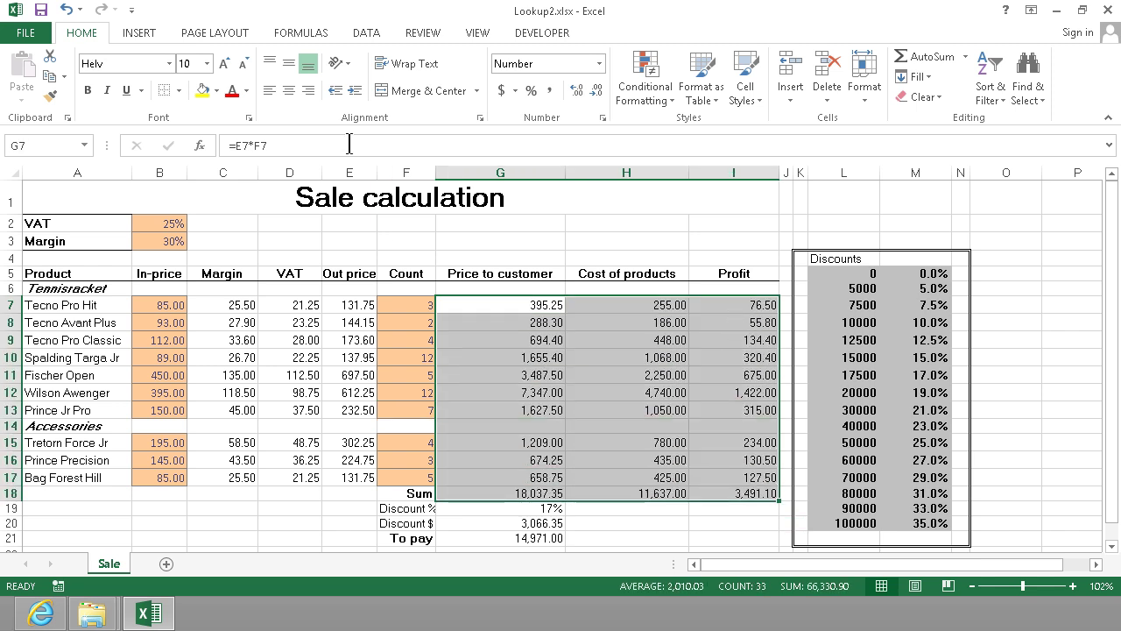
pyautogui.click(501, 91)
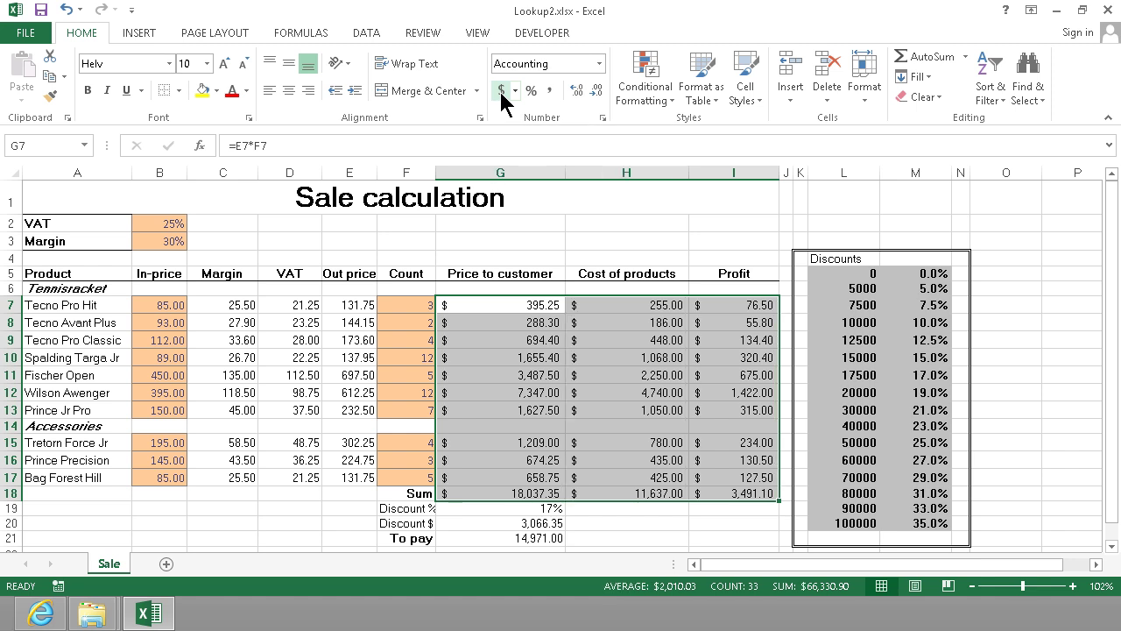
pyautogui.doubleClick(596, 91)
pyautogui.hotkey('ctrl', 'c')
# Format the Margin, VAT and Out price figures C7:E17 as whole-dollar accounting currency
pyautogui.moveTo(230, 303); pyautogui.dragTo(350, 474)
pyautogui.press('Escape')
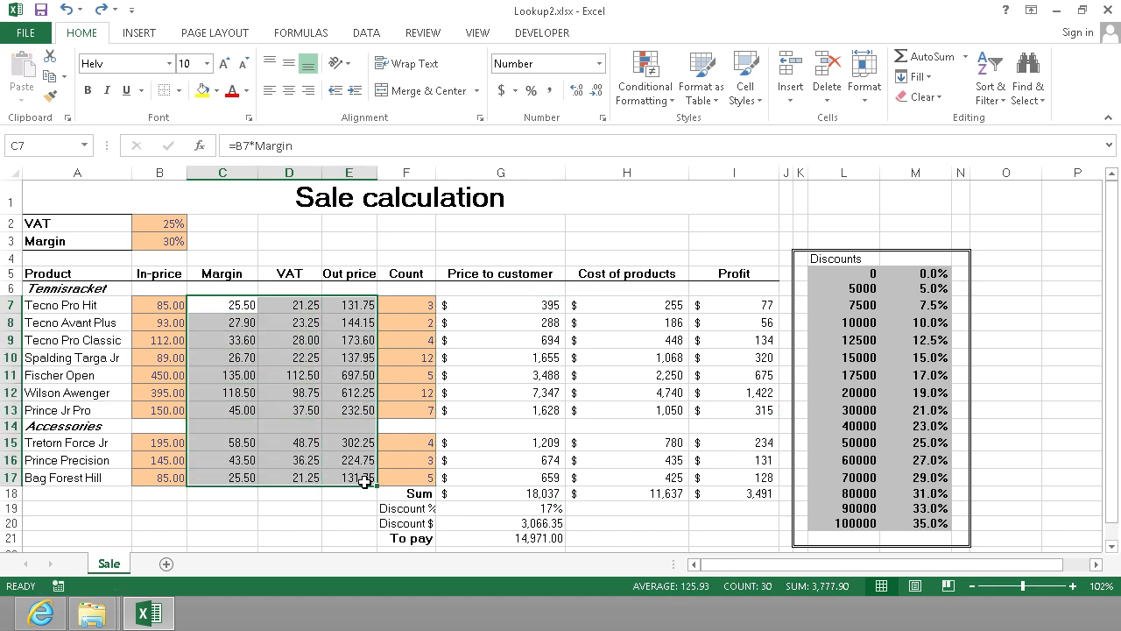
pyautogui.click(503, 90)
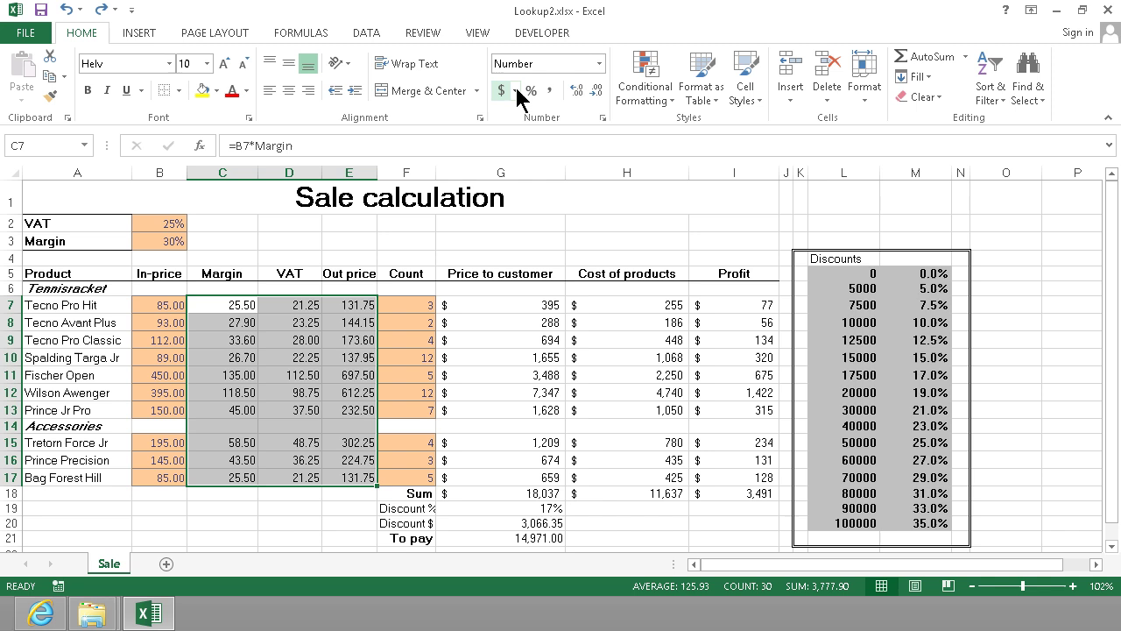
pyautogui.click(598, 90)
pyautogui.click(598, 90)
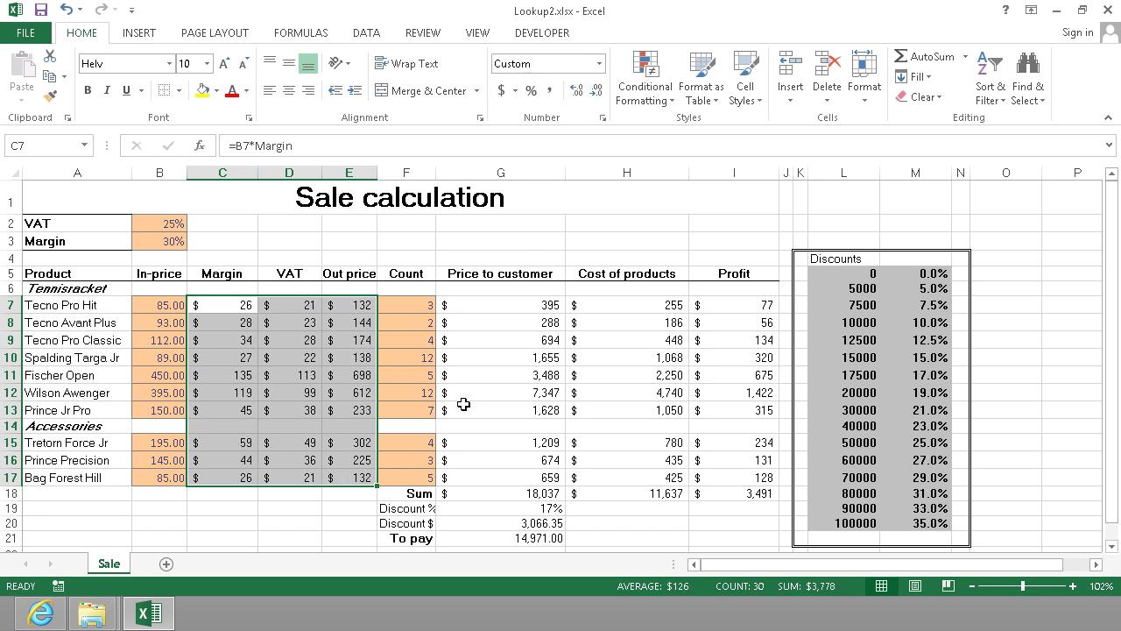
# Format the In-price figures B7:B17 as accounting currency without decimals
pyautogui.moveTo(149, 304); pyautogui.dragTo(150, 477)
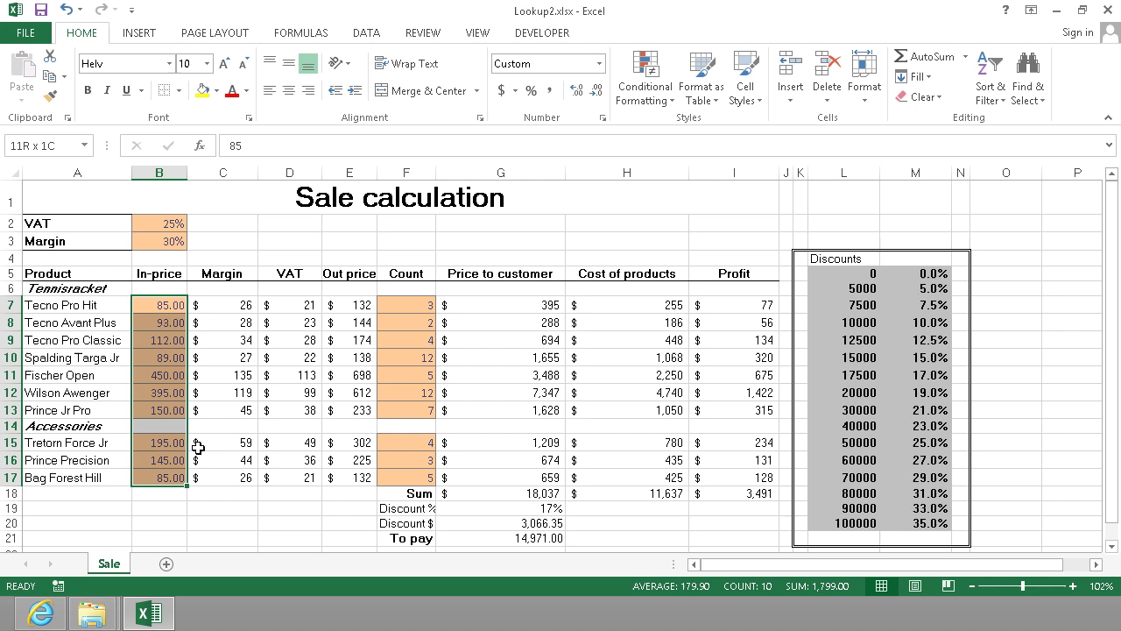
pyautogui.click(503, 90)
pyautogui.click(597, 90)
pyautogui.click(597, 90)
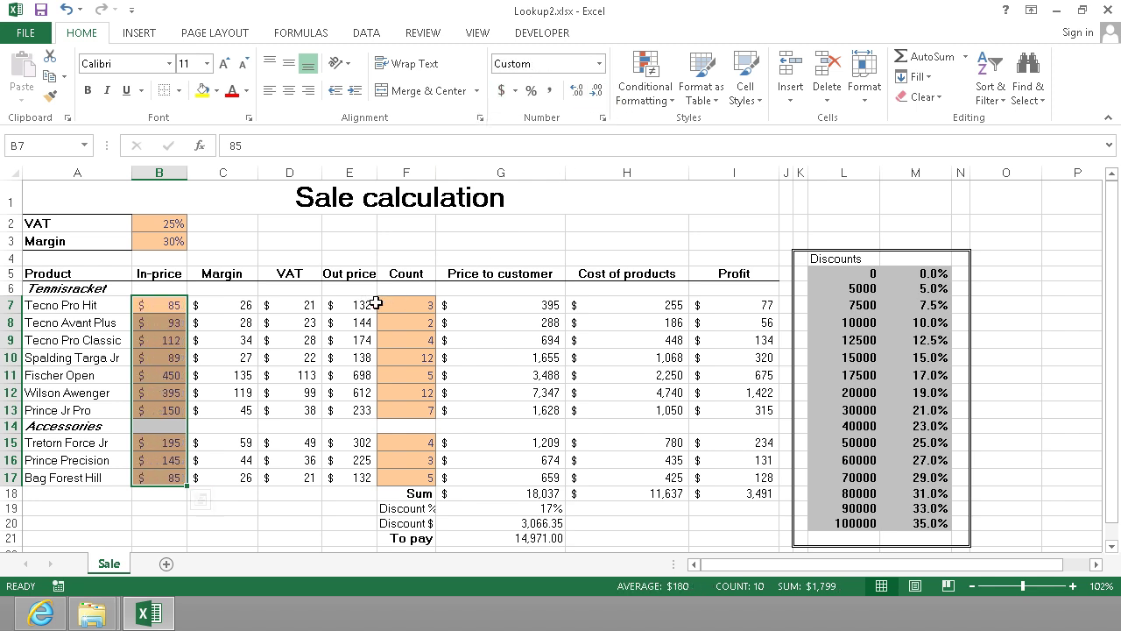
pyautogui.click(330, 323)
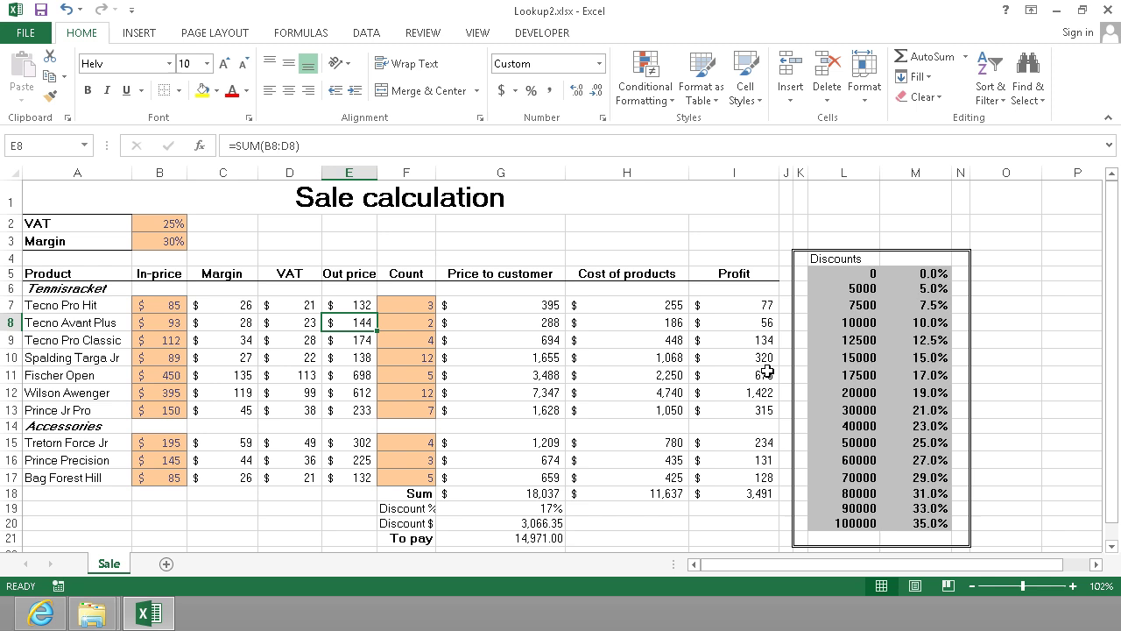
# Format Discount $ and To pay (G20:G21) as whole-dollar accounting currency
pyautogui.click(532, 523)
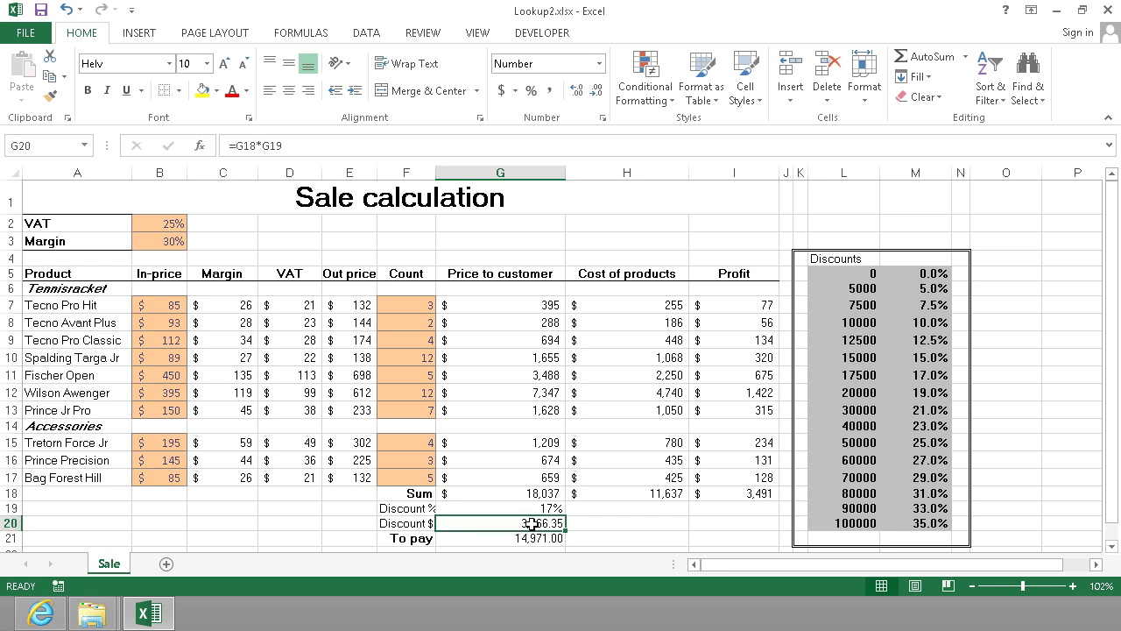
pyautogui.moveTo(532, 523); pyautogui.dragTo(530, 537)
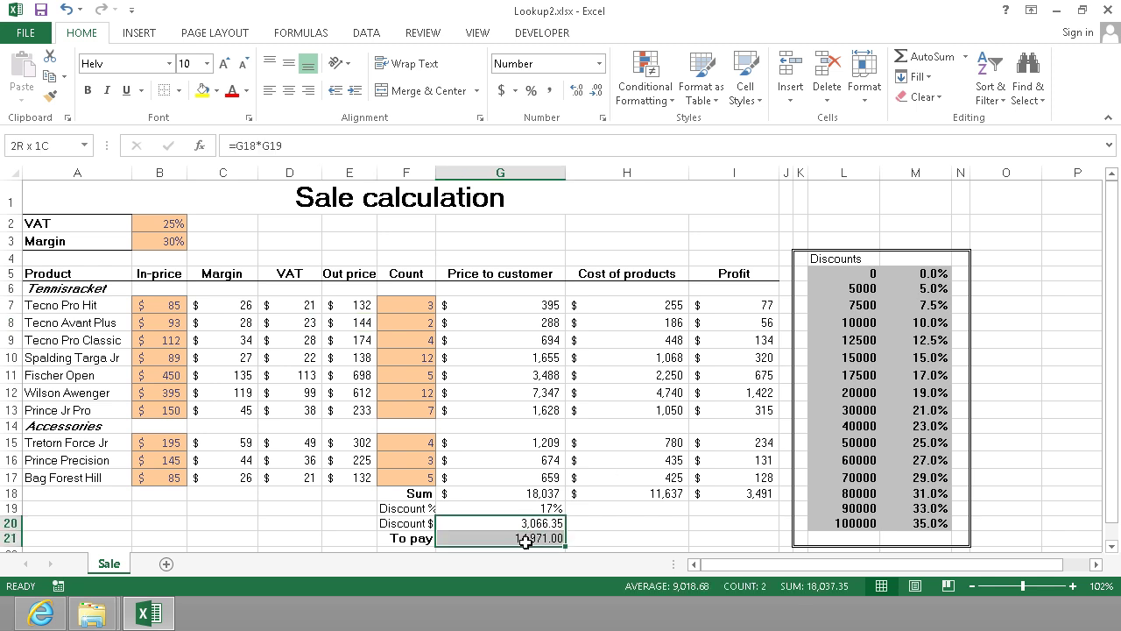
pyautogui.click(502, 91)
pyautogui.click(598, 91)
pyautogui.click(597, 91)
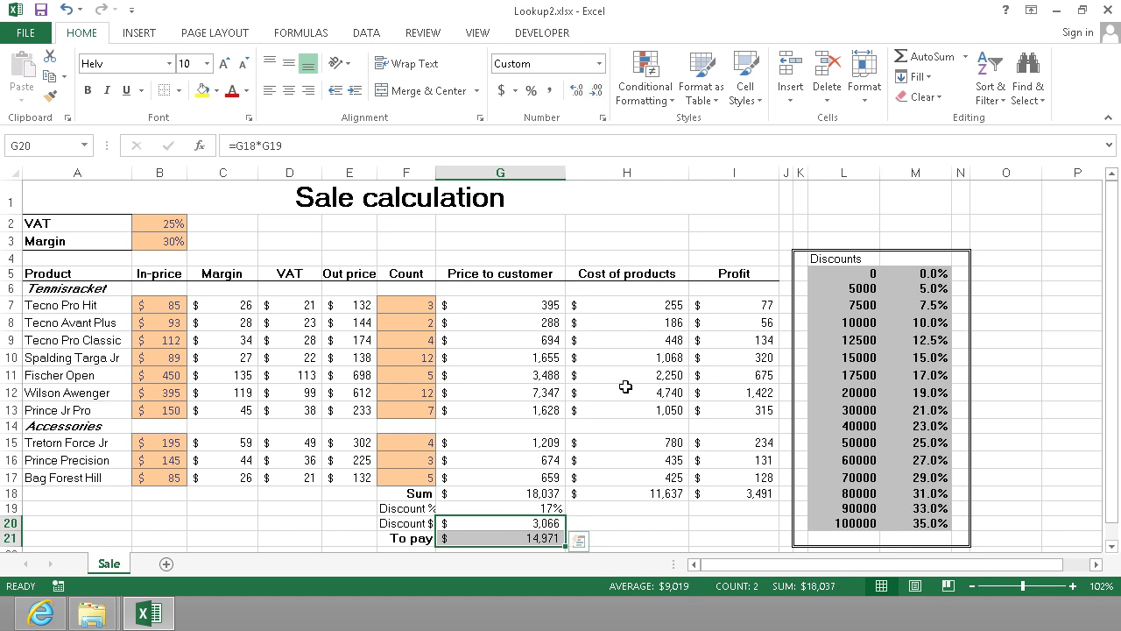
pyautogui.click(626, 390)
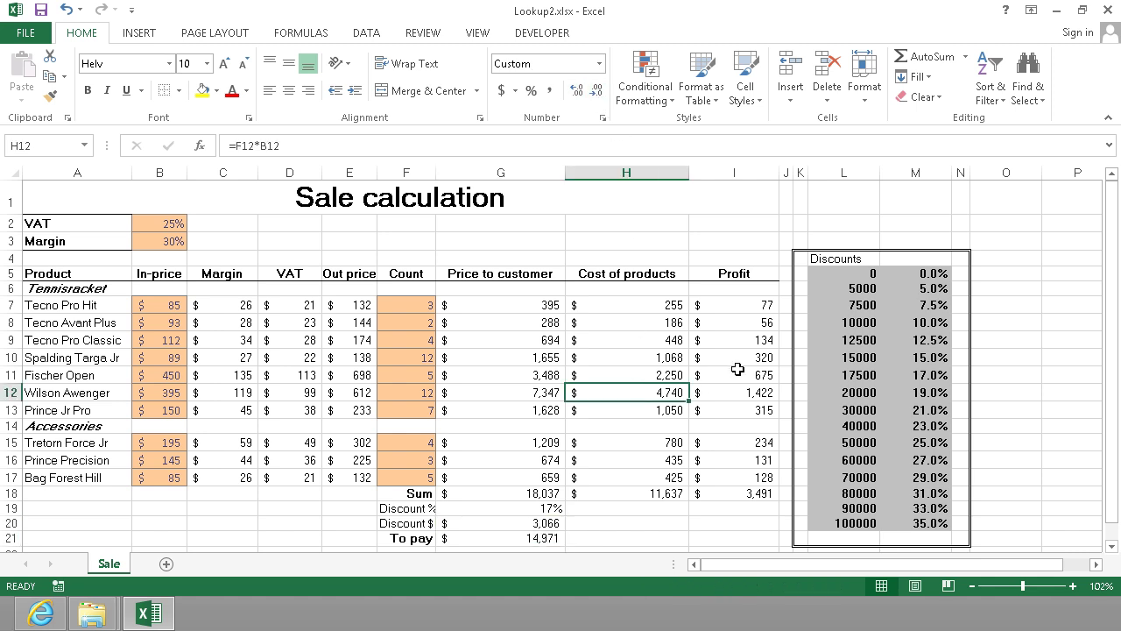